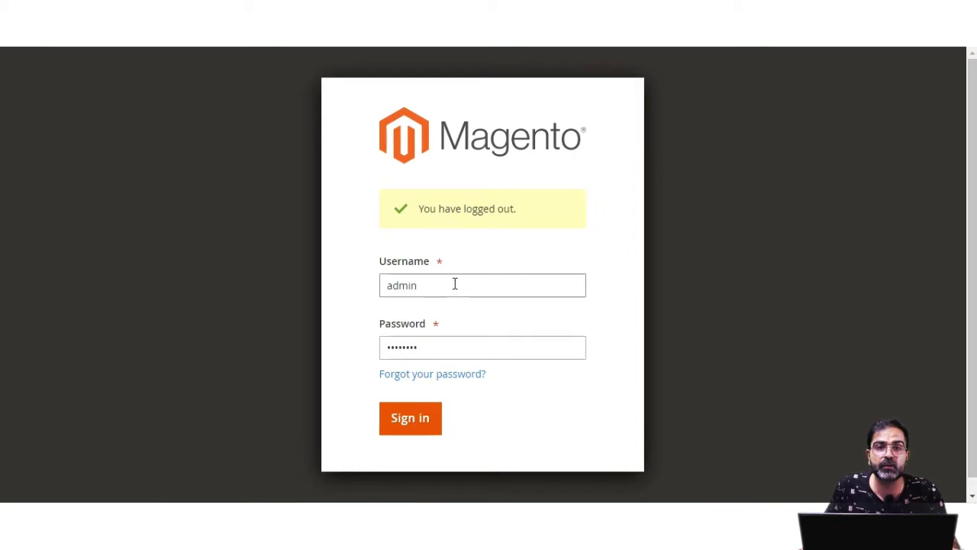
Sign in and go to Content > Blocks, which shows 0 records found
{"action": "left_click", "coordinate": [426, 419]}
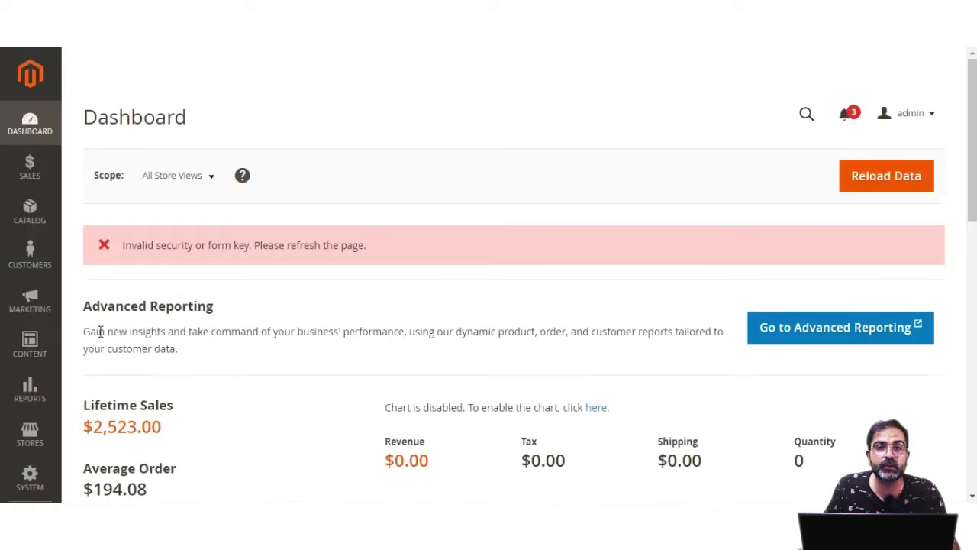
{"action": "left_click", "coordinate": [44, 357]}
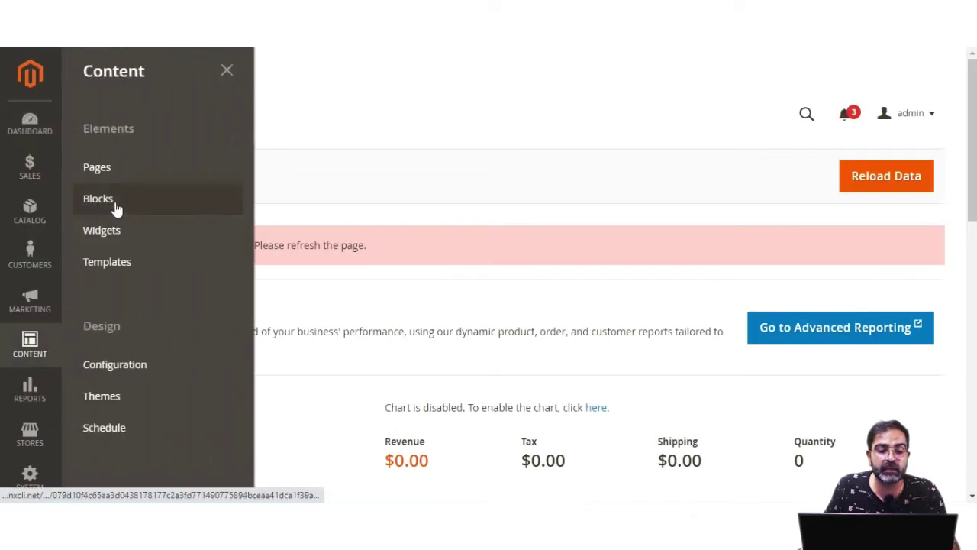
{"action": "left_click", "coordinate": [117, 208]}
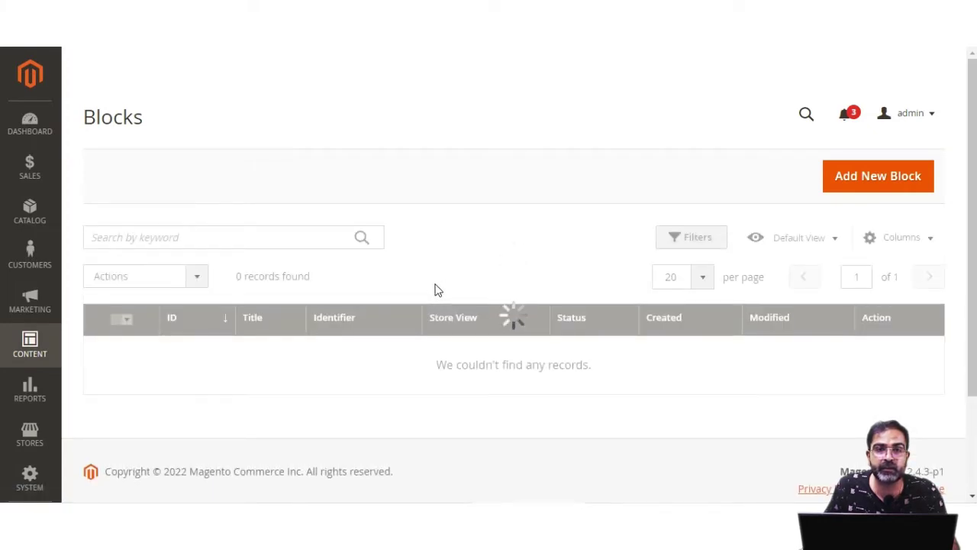
{"action": "left_click_drag", "start_coordinate": [456, 368], "coordinate": [580, 370]}
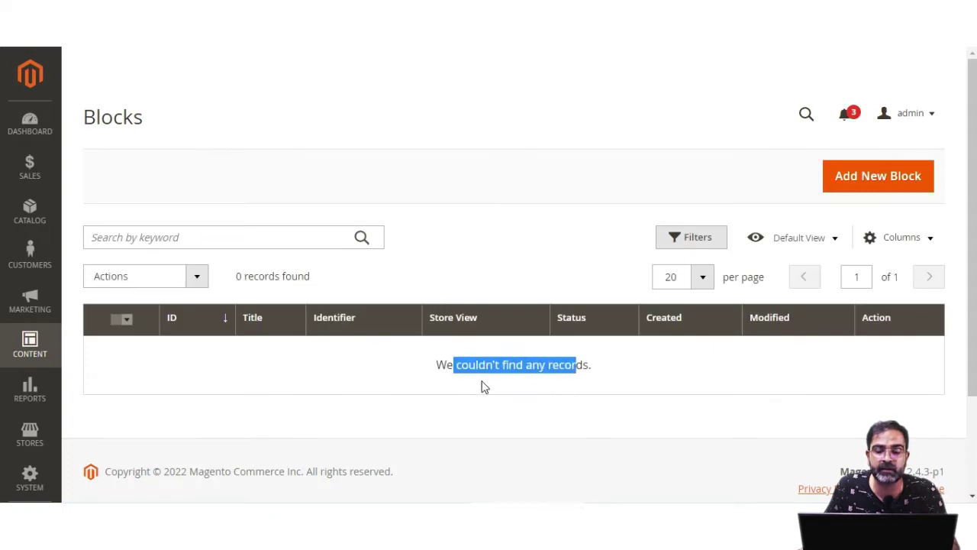
Start a new CMS block and dismiss the browser's password warning
{"action": "left_click", "coordinate": [867, 188]}
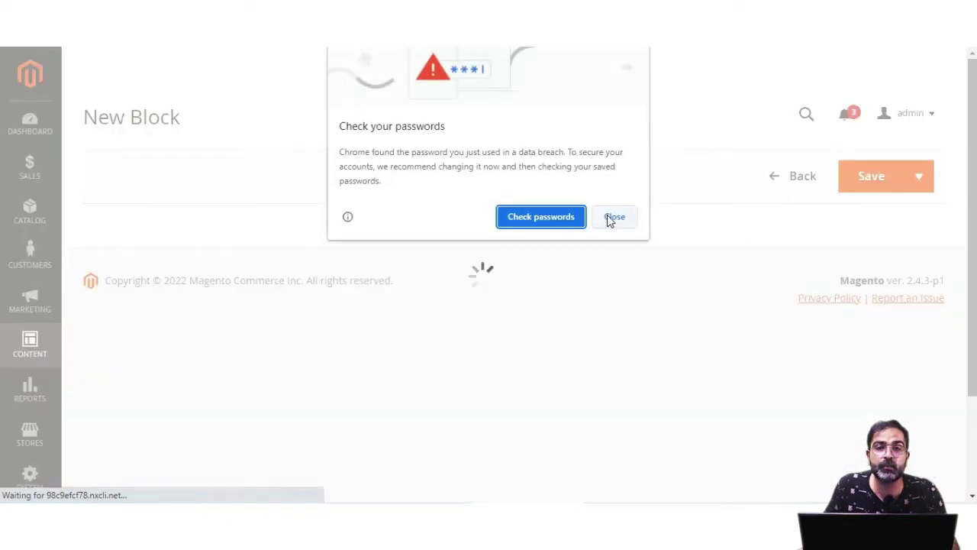
{"action": "left_click", "coordinate": [609, 216]}
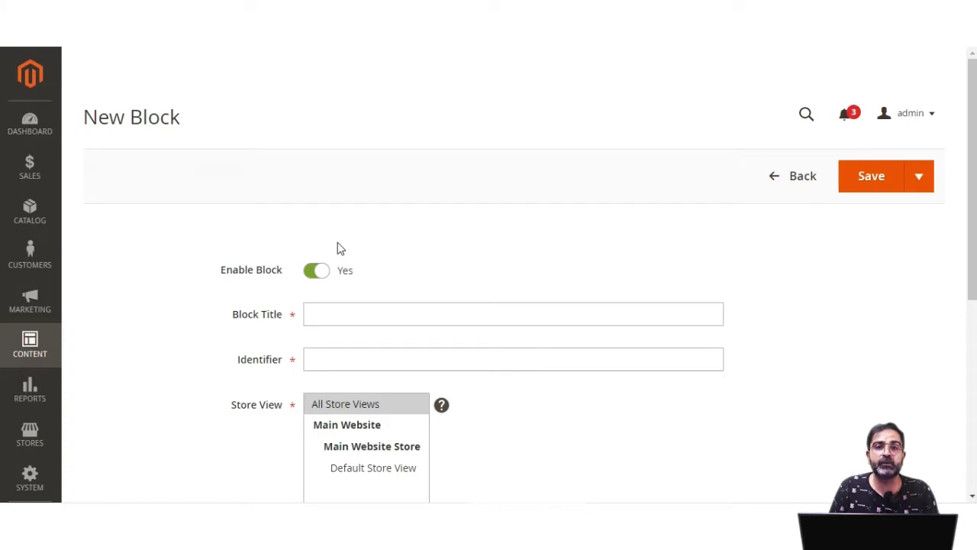
{"action": "scroll", "coordinate": [344, 240], "scroll_direction": "down", "scroll_amount": 2}
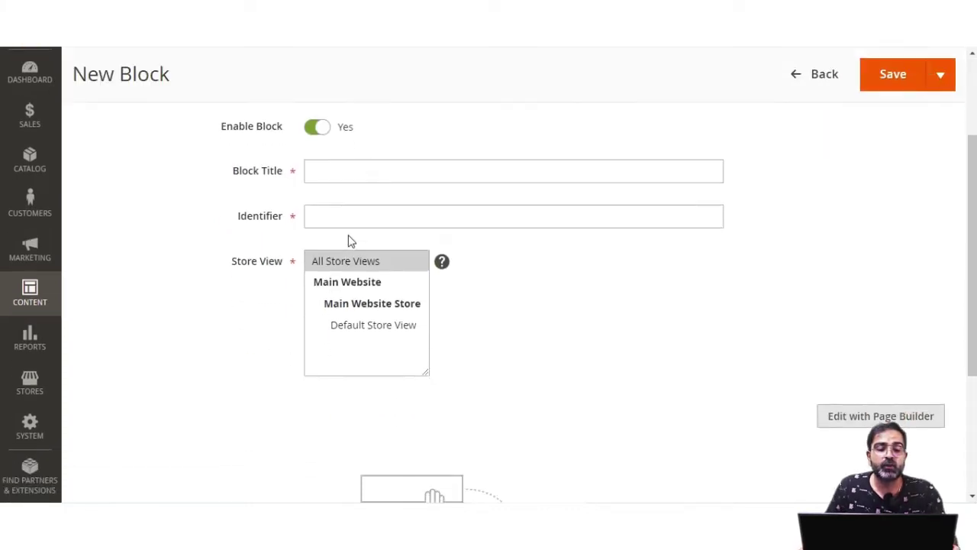
{"action": "left_click_drag", "start_coordinate": [226, 128], "coordinate": [334, 142]}
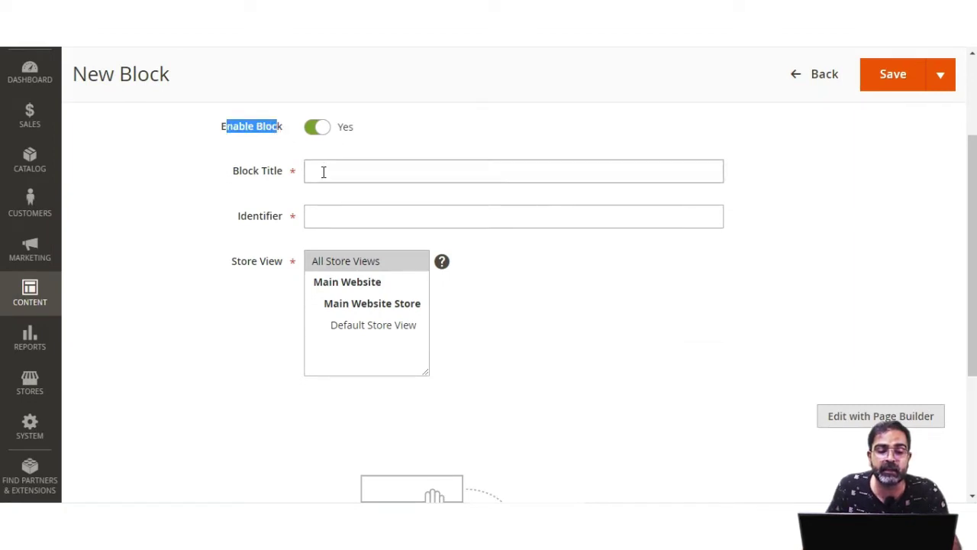
Enter Block Title 'Slider test Block' and Identifier 'slider_test_block'
{"action": "left_click", "coordinate": [323, 171]}
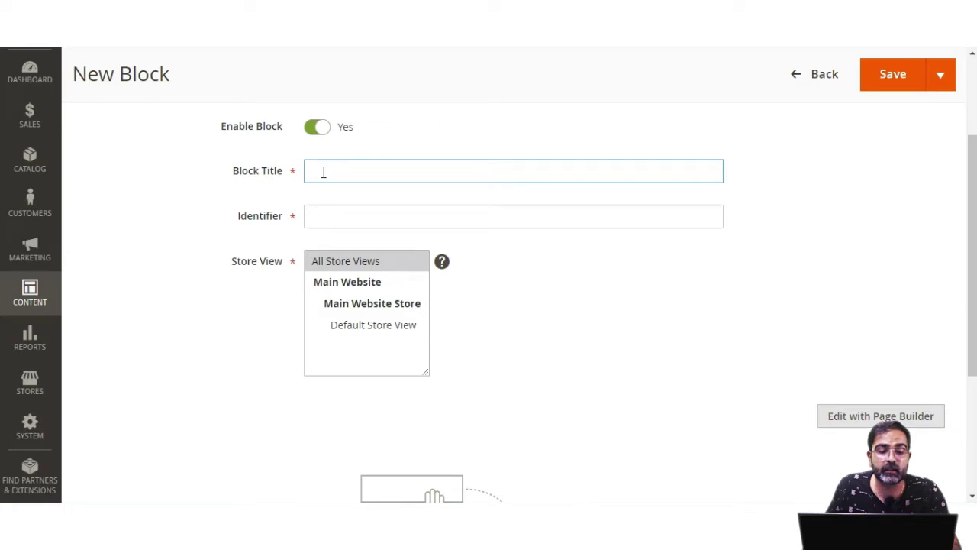
{"action": "type", "text": "Slider"}
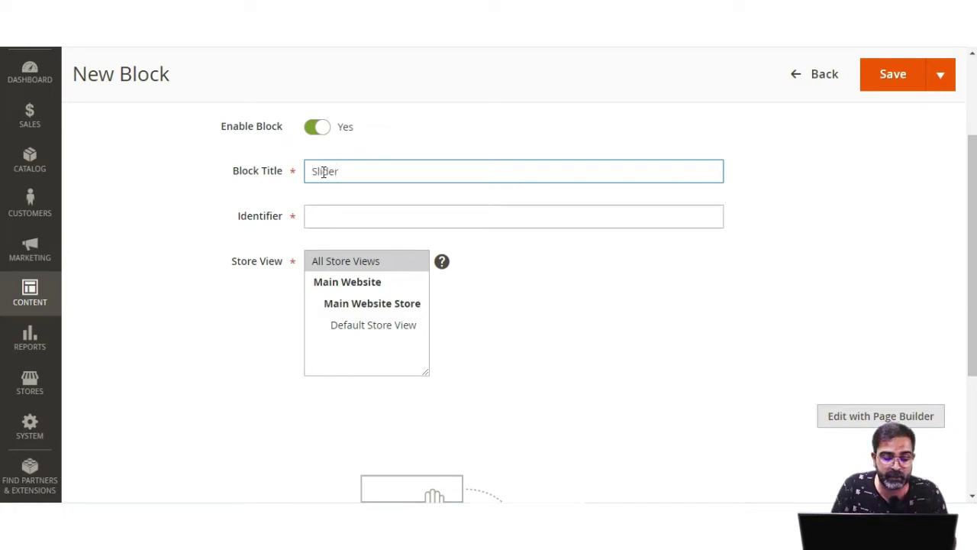
{"action": "type", "text": " test Block"}
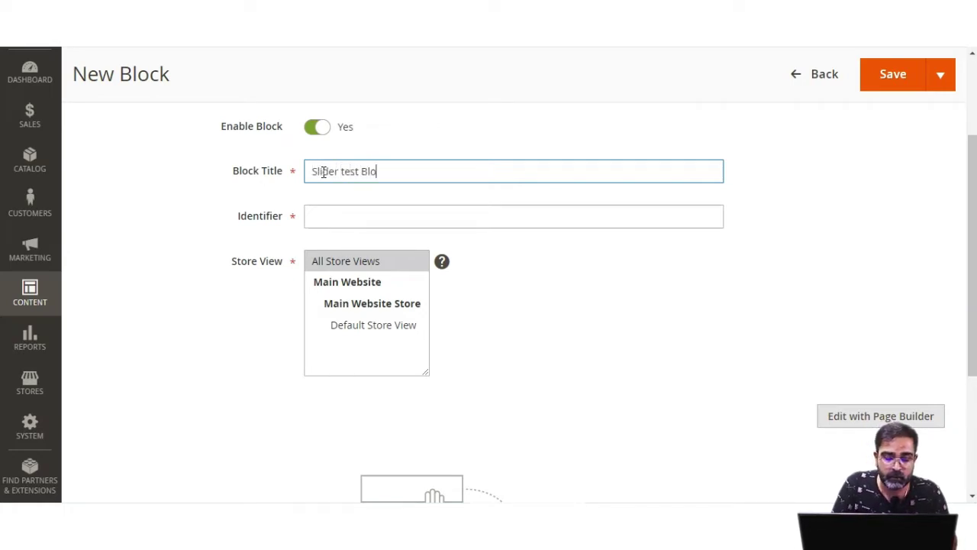
{"action": "left_click", "coordinate": [344, 212]}
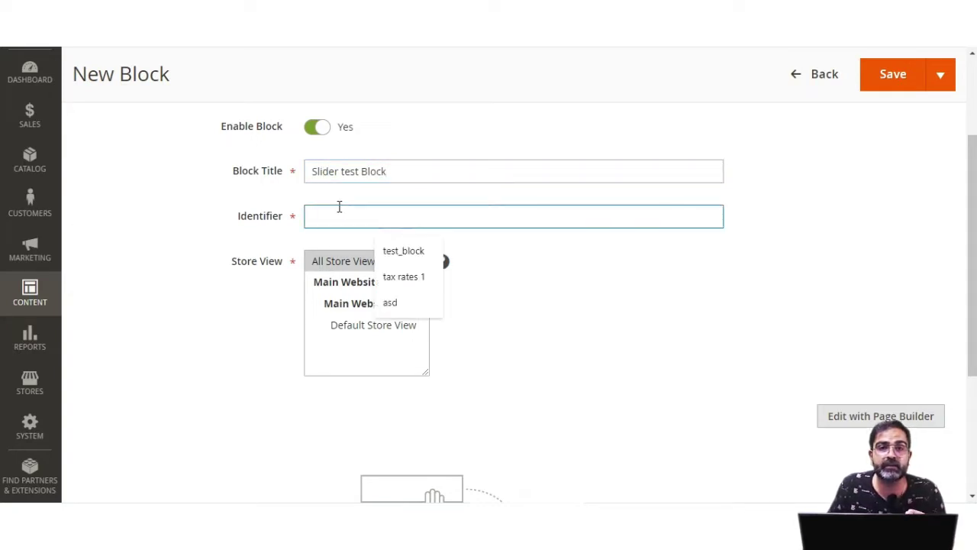
{"action": "type", "text": "sl"}
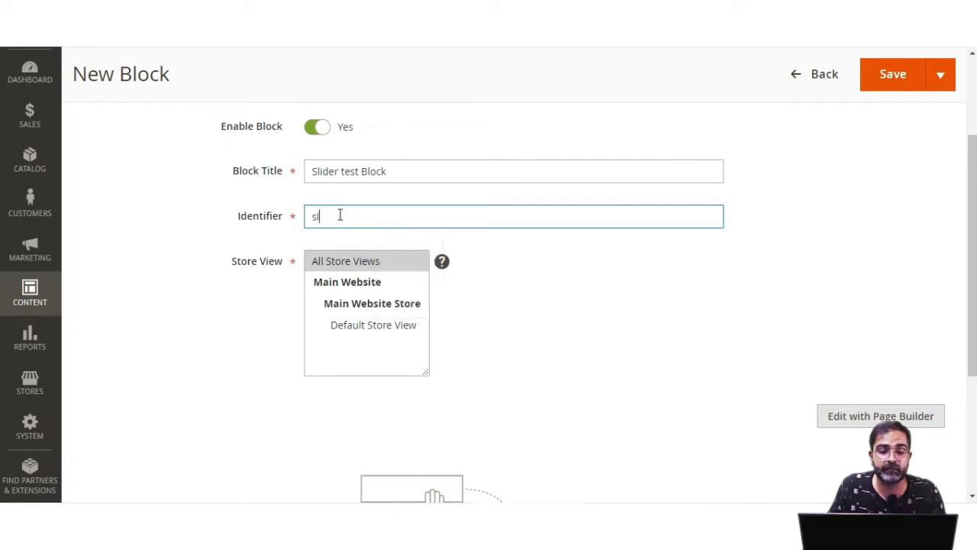
{"action": "type", "text": "ider_test_block"}
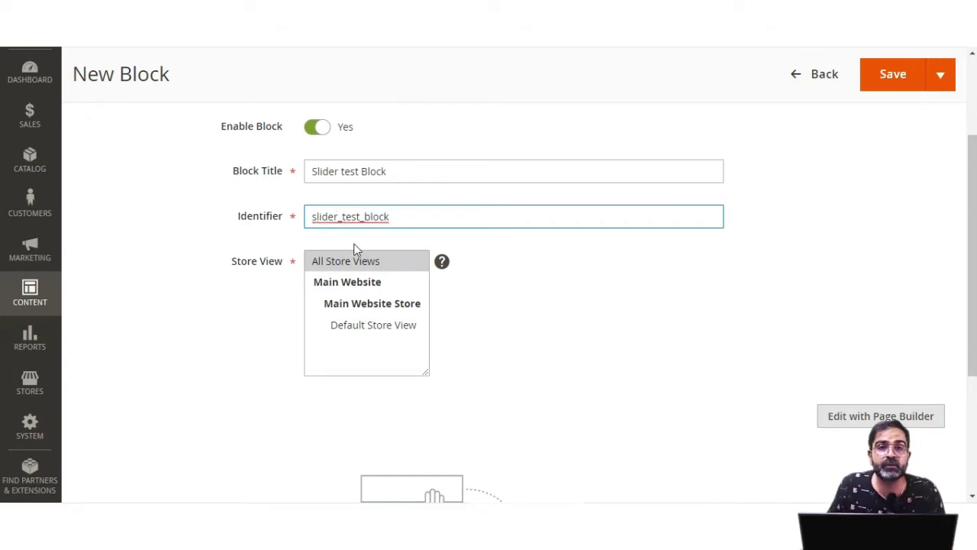
Assign the block to Default Store View and launch Page Builder for its content
{"action": "left_click", "coordinate": [363, 327], "text": "ctrl"}
{"action": "scroll", "coordinate": [371, 329], "scroll_direction": "down", "scroll_amount": 5}
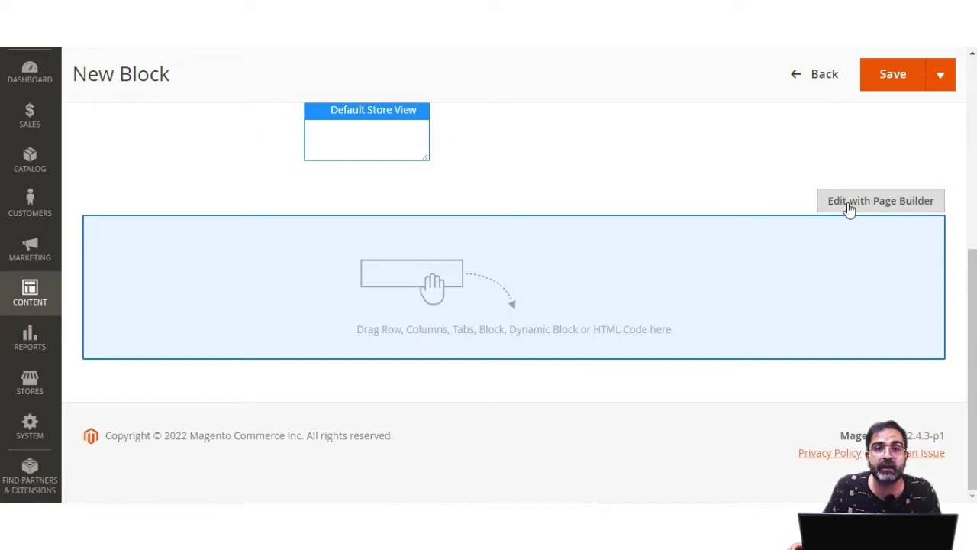
{"action": "left_click", "coordinate": [874, 208]}
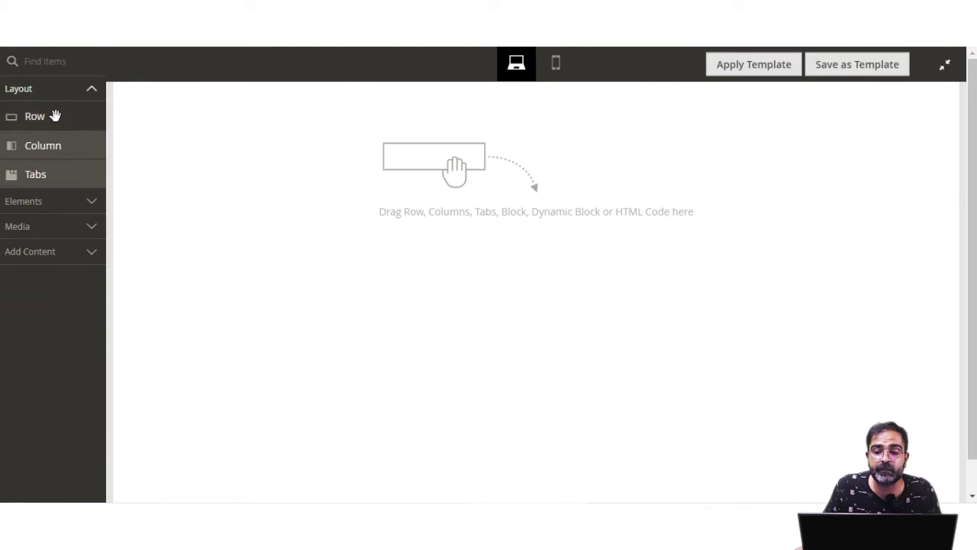
Add a row with the text 'This is a test block text content' and two columns below
{"action": "left_click_drag", "start_coordinate": [39, 118], "coordinate": [236, 132]}
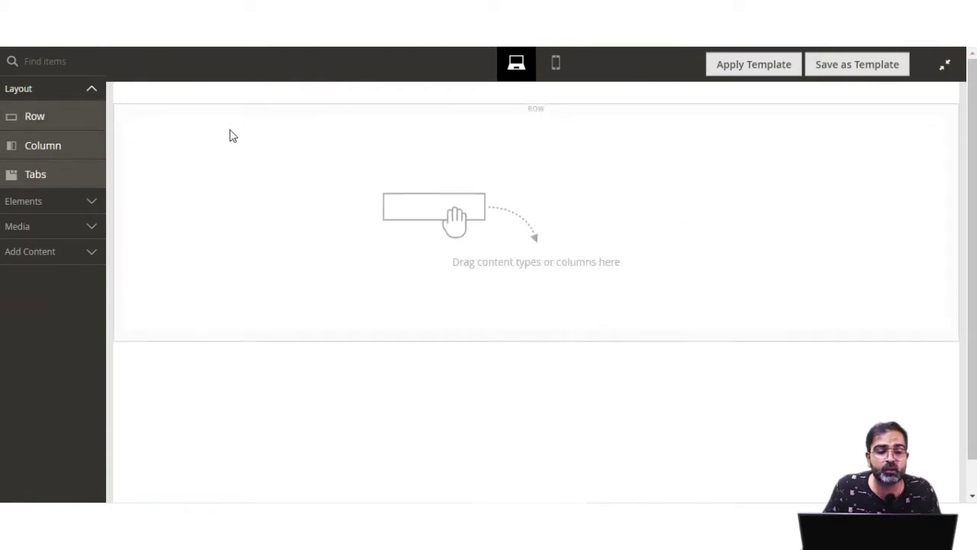
{"action": "left_click", "coordinate": [86, 208]}
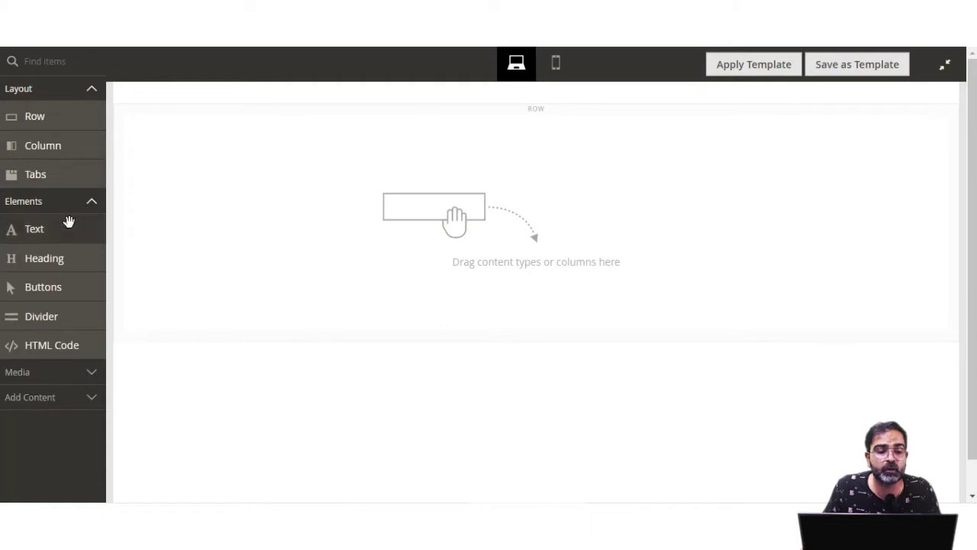
{"action": "left_click_drag", "start_coordinate": [54, 234], "coordinate": [297, 148]}
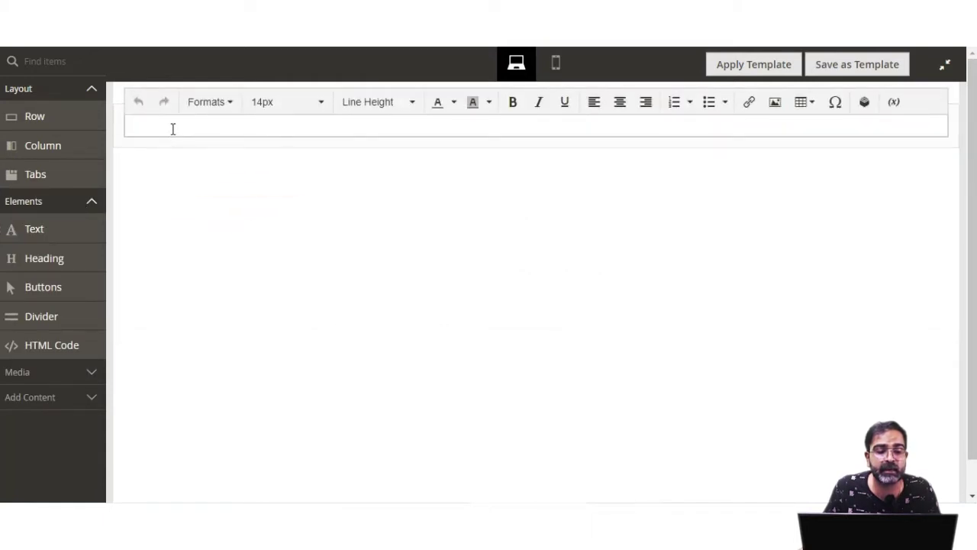
{"action": "type", "text": "This"}
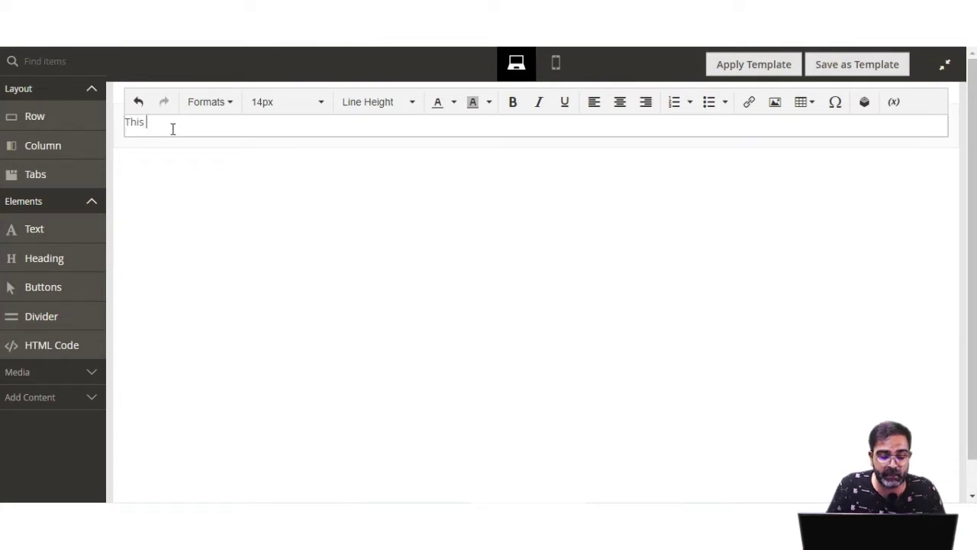
{"action": "type", "text": " is a test "}
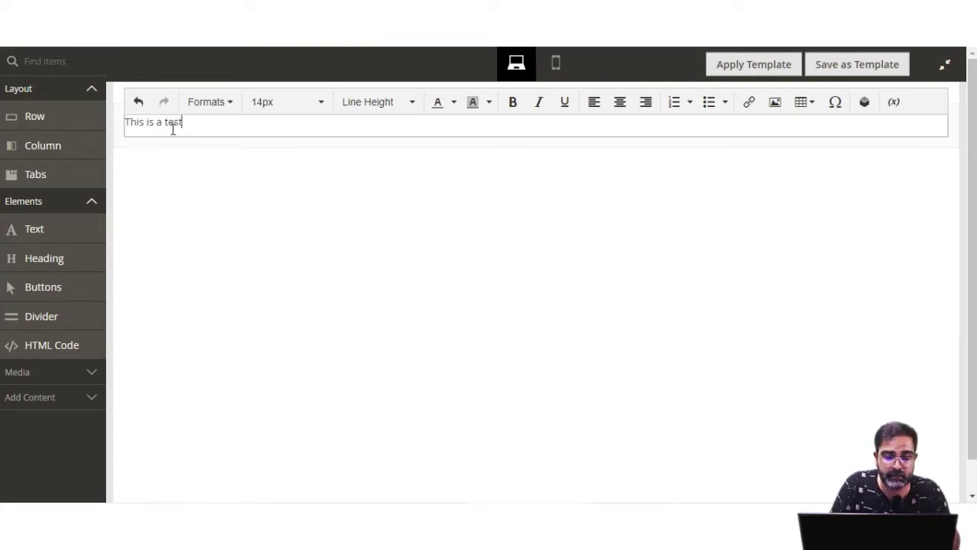
{"action": "type", "text": "block t"}
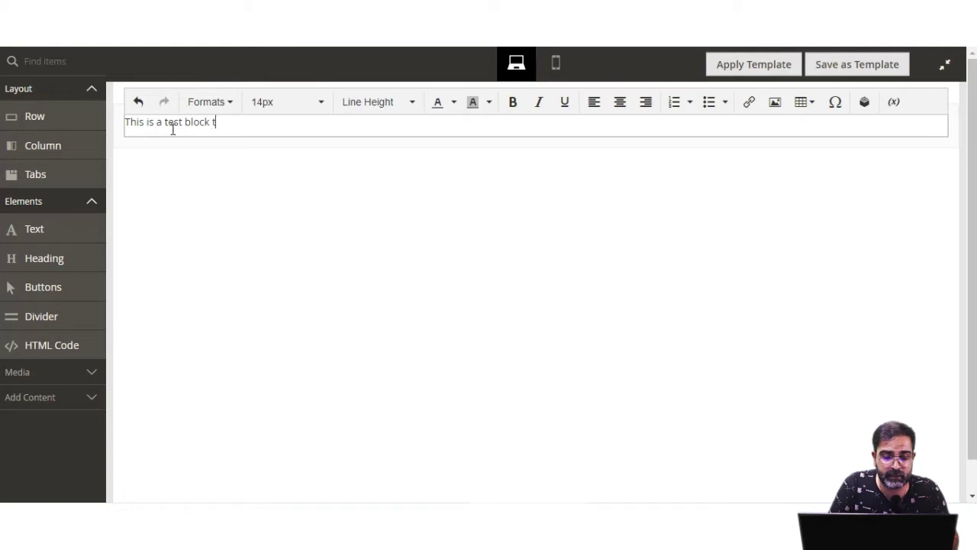
{"action": "type", "text": "ext content"}
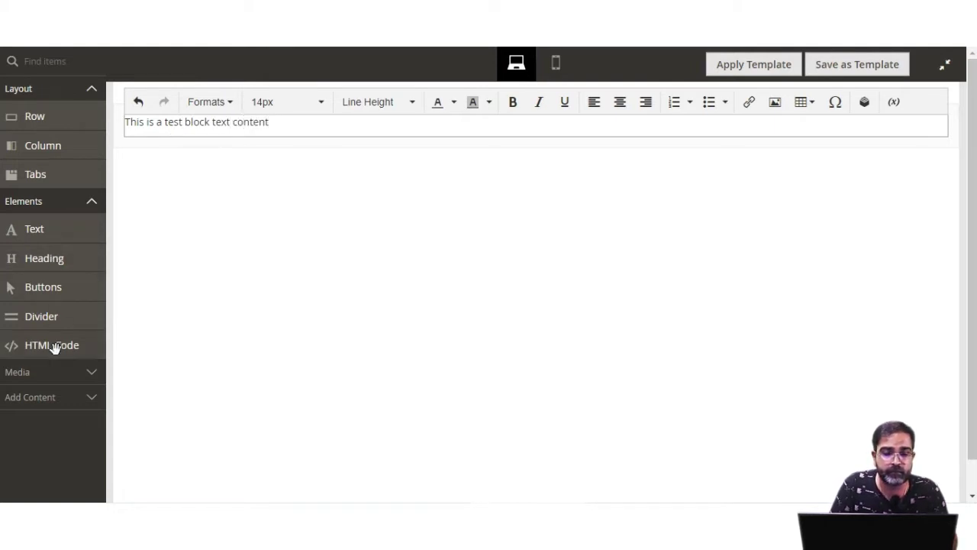
{"action": "left_click_drag", "start_coordinate": [48, 149], "coordinate": [364, 156]}
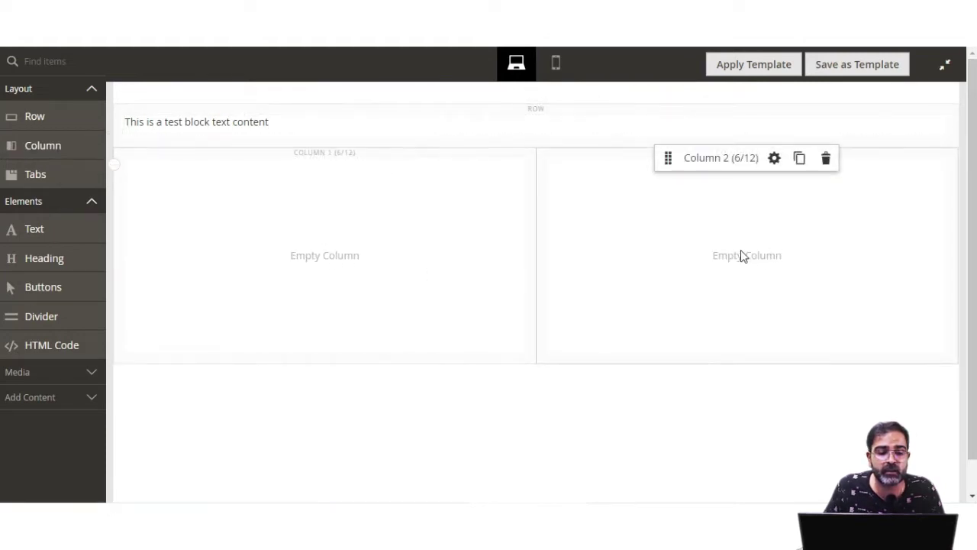
Drop a Slider media element into Column 1 and another into Column 2
{"action": "left_click", "coordinate": [90, 373]}
{"action": "scroll", "coordinate": [92, 377], "scroll_direction": "down", "scroll_amount": 2}
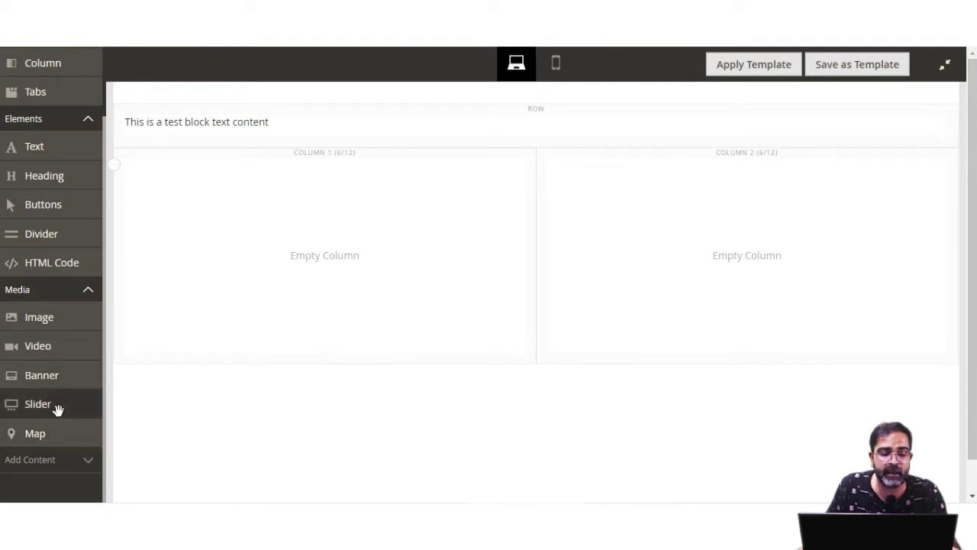
{"action": "left_click_drag", "start_coordinate": [54, 405], "coordinate": [287, 217]}
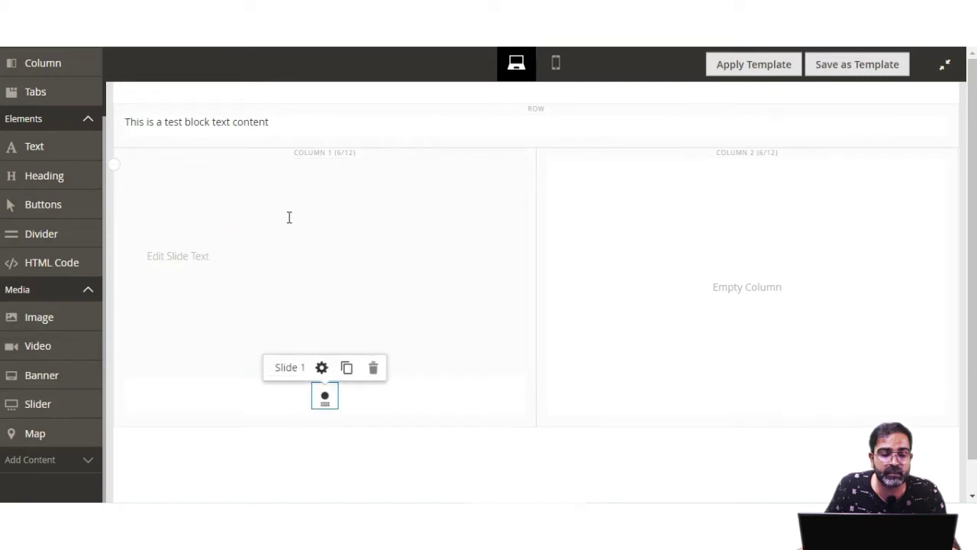
{"action": "left_click_drag", "start_coordinate": [38, 404], "coordinate": [731, 264]}
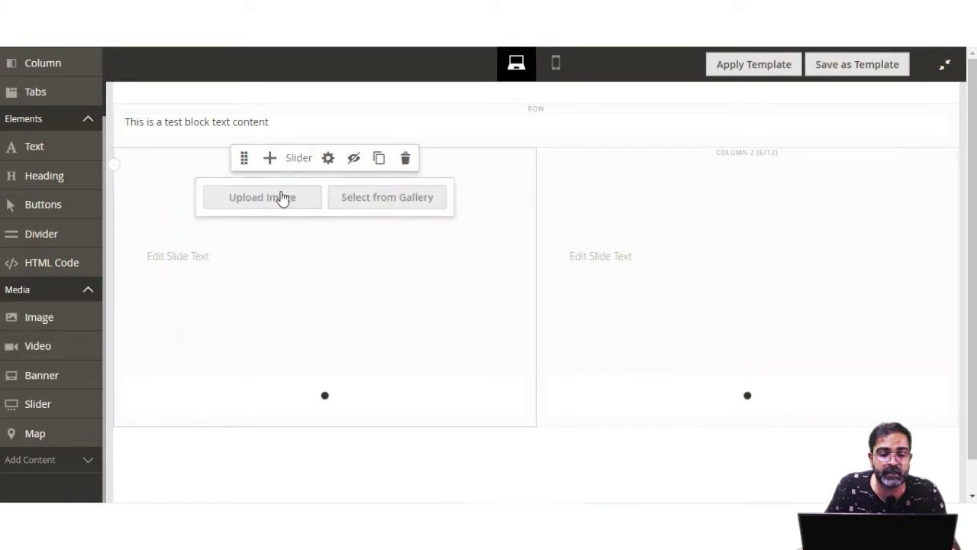
Upload Watch.jpeg as the left slider's first slide image
{"action": "left_click", "coordinate": [280, 198]}
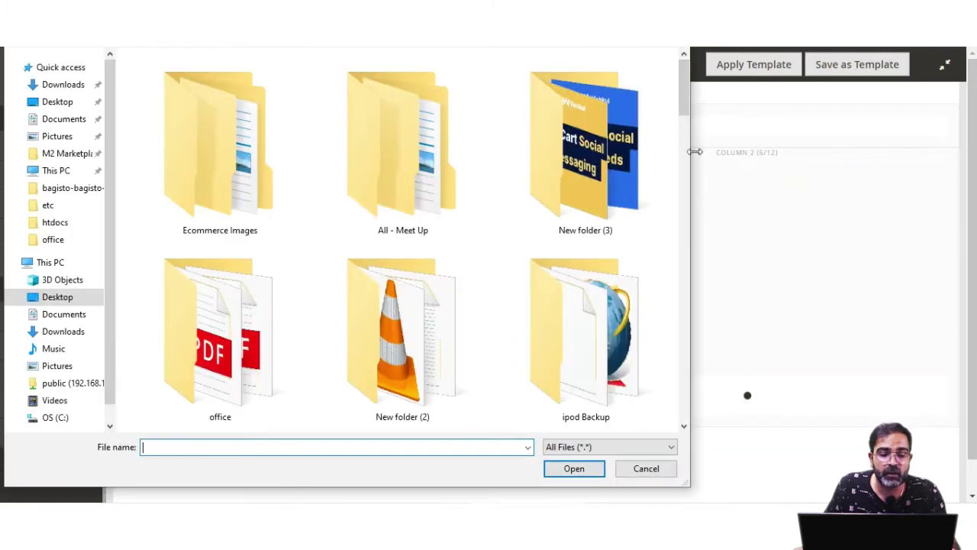
{"action": "left_click_drag", "start_coordinate": [685, 107], "coordinate": [674, 263]}
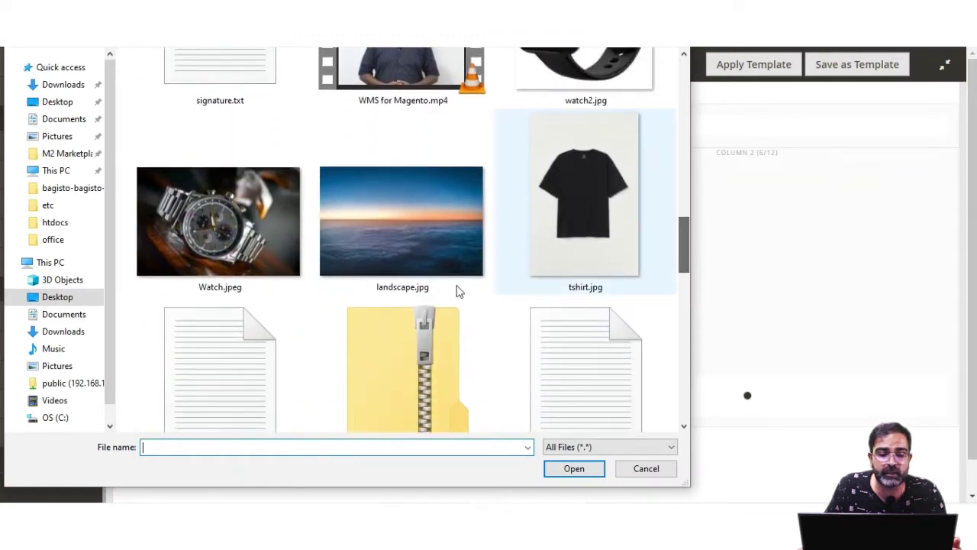
{"action": "double_click", "coordinate": [187, 251]}
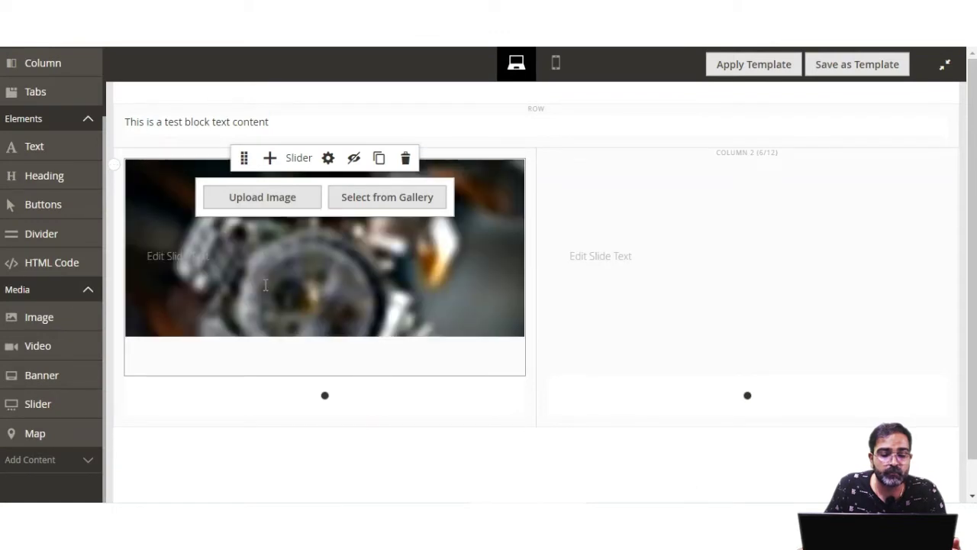
Caption the watch slide 'Watch On Sale' in a light font colour
{"action": "left_click", "coordinate": [177, 256]}
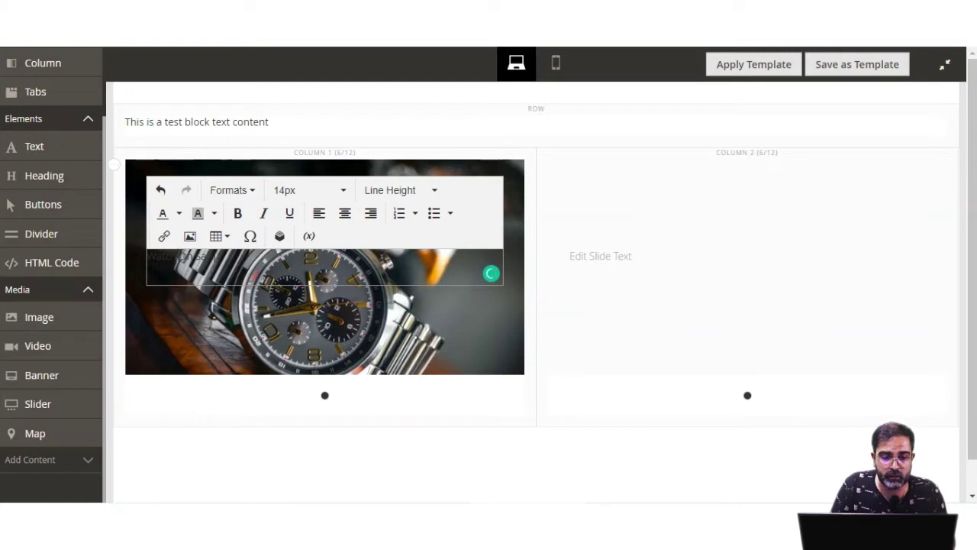
{"action": "left_click_drag", "start_coordinate": [224, 261], "coordinate": [146, 260]}
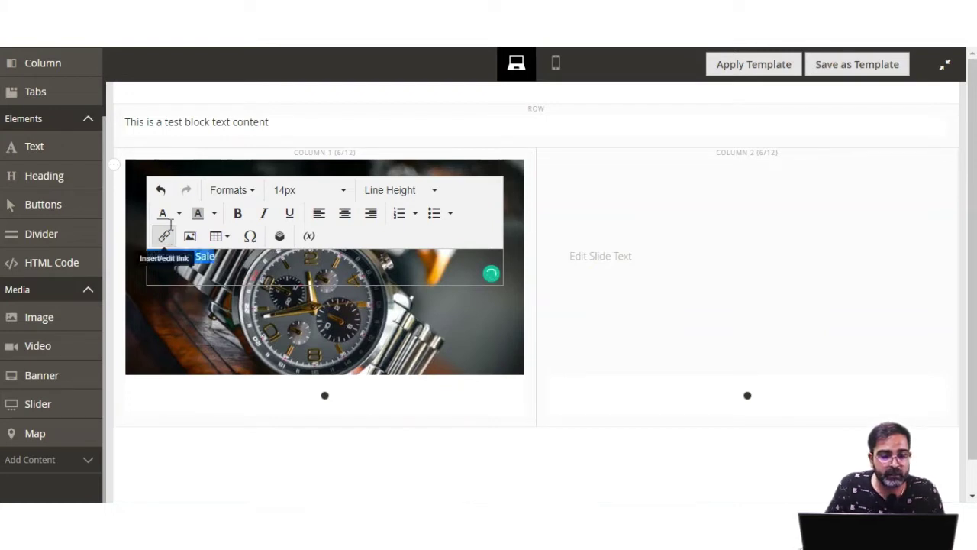
{"action": "left_click", "coordinate": [180, 214]}
{"action": "left_click", "coordinate": [177, 296]}
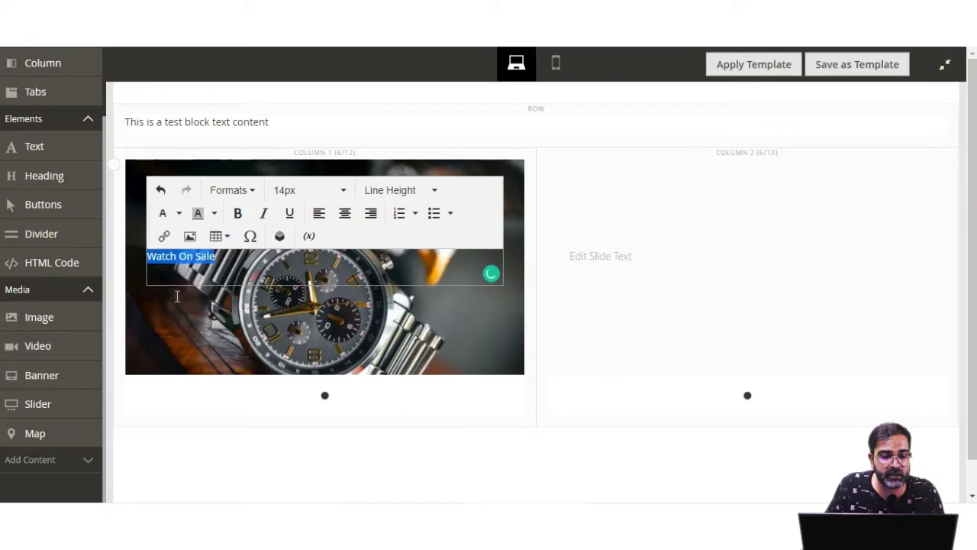
{"action": "left_click", "coordinate": [239, 274]}
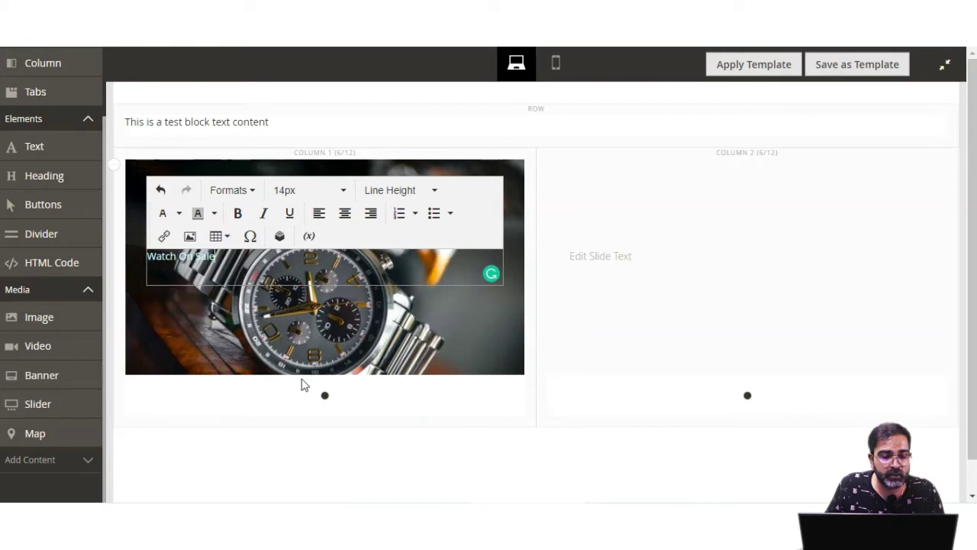
{"action": "left_click", "coordinate": [316, 157]}
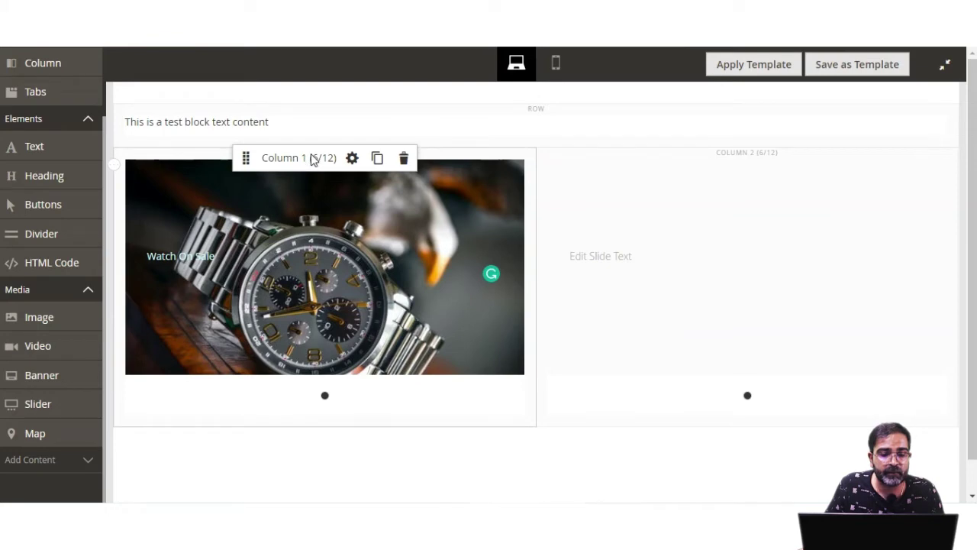
Add Slide 2 to the left slider with landscape.jpg as its image
{"action": "mouse_move", "coordinate": [313, 177]}
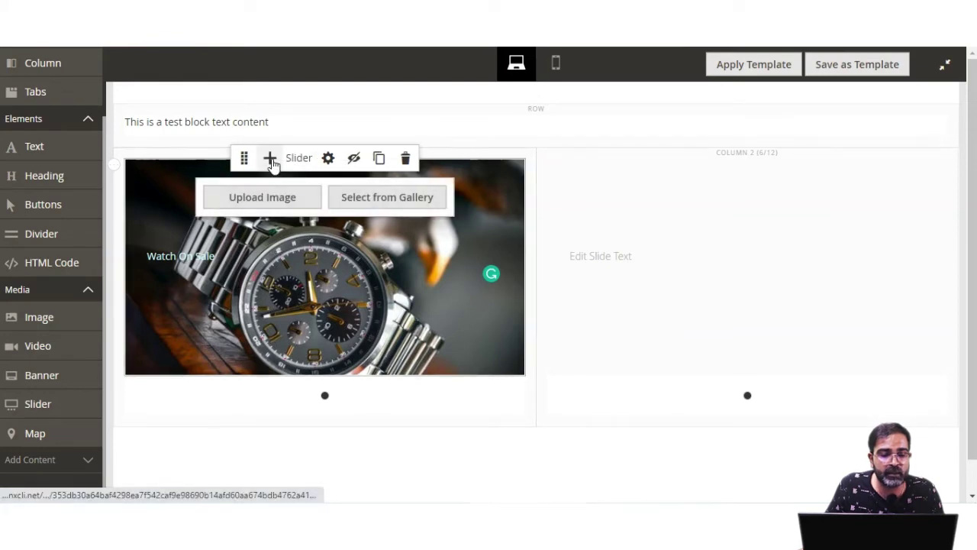
{"action": "left_click", "coordinate": [271, 160]}
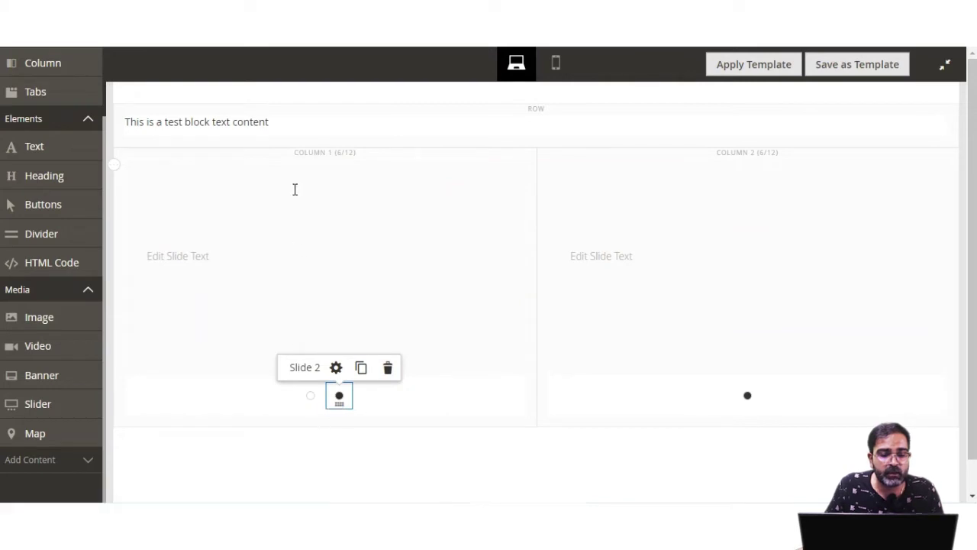
{"action": "left_click", "coordinate": [296, 198]}
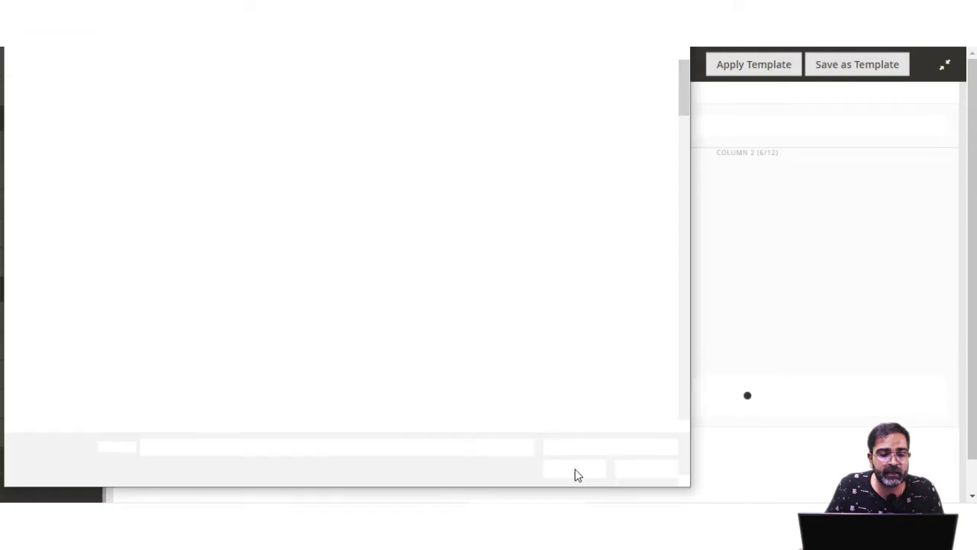
{"action": "left_click_drag", "start_coordinate": [684, 115], "coordinate": [670, 271]}
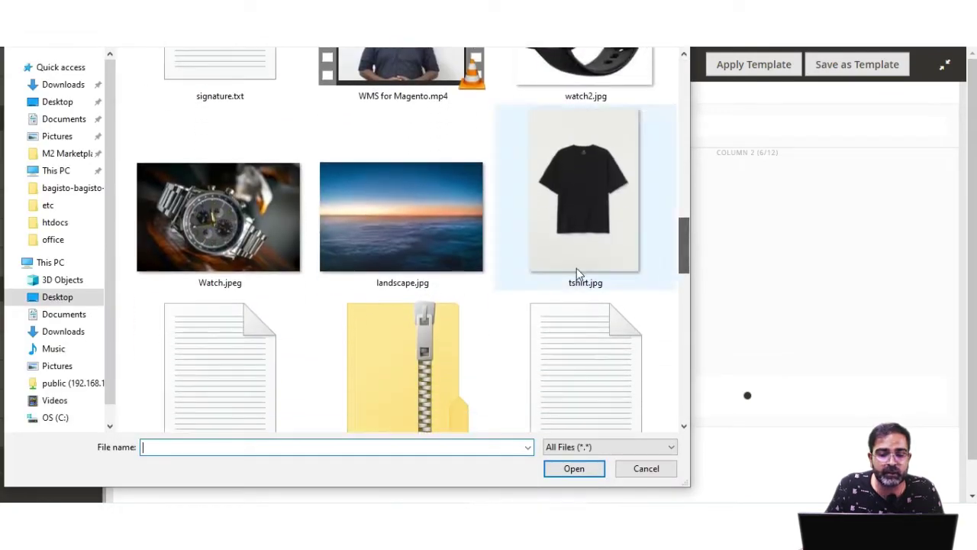
{"action": "left_click", "coordinate": [379, 239]}
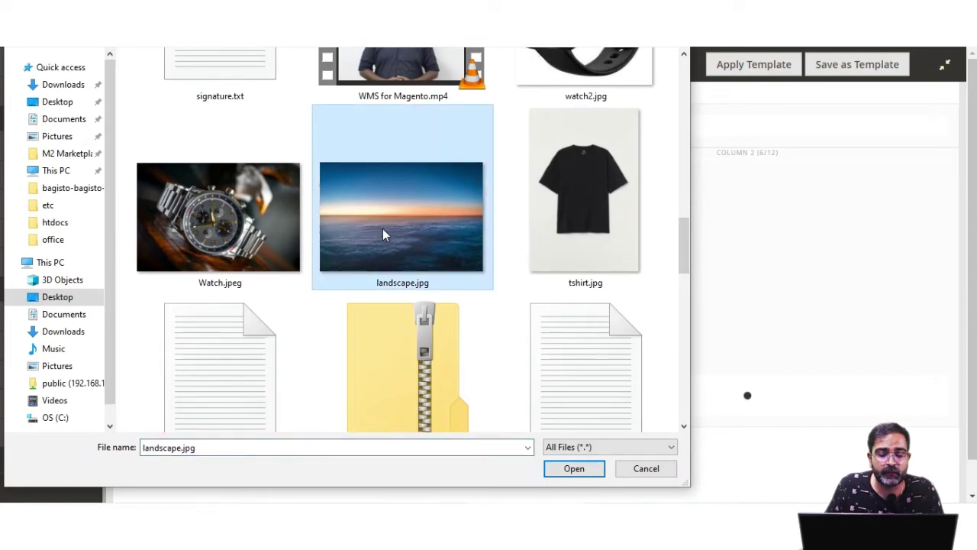
{"action": "double_click", "coordinate": [382, 228]}
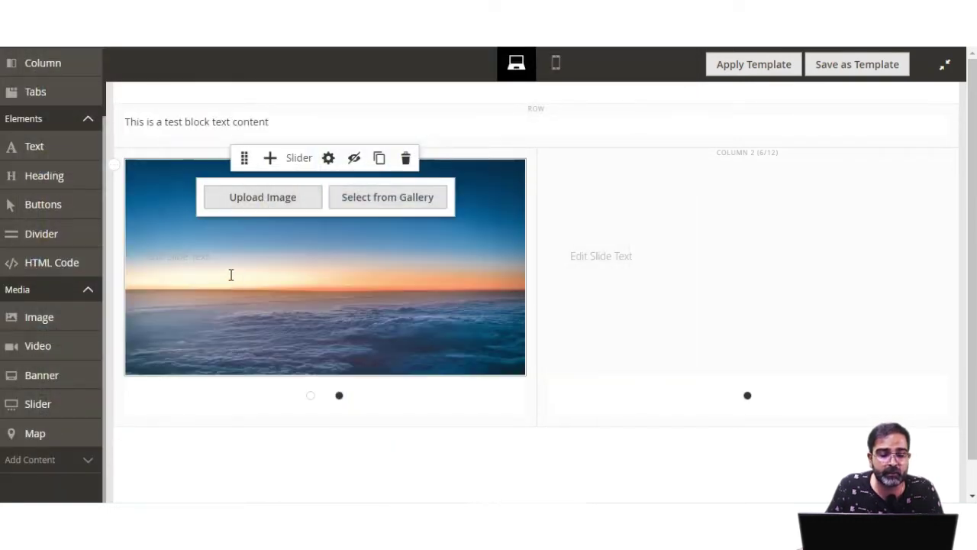
Caption the second slide 'Landscape' and flip between both slides to check them
{"action": "left_click", "coordinate": [187, 258]}
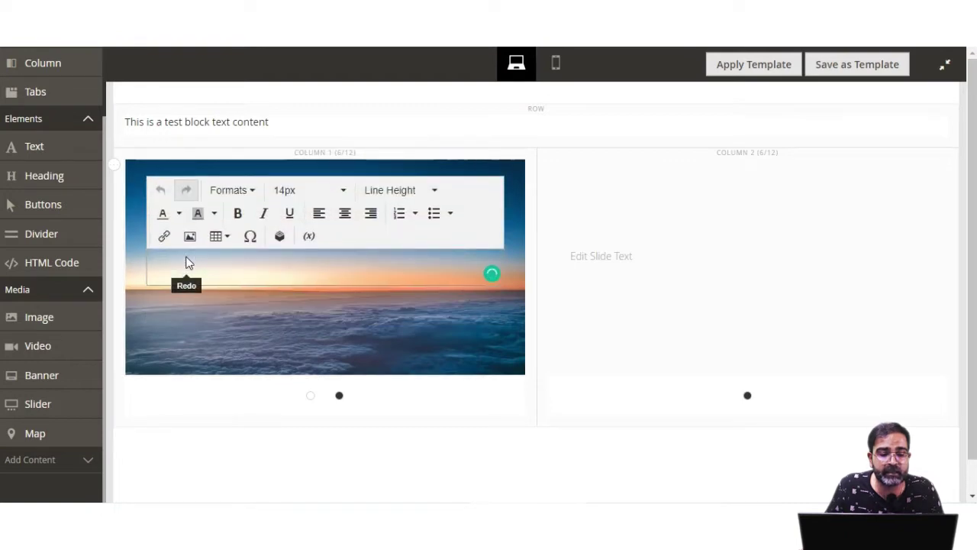
{"action": "type", "text": "Landscape"}
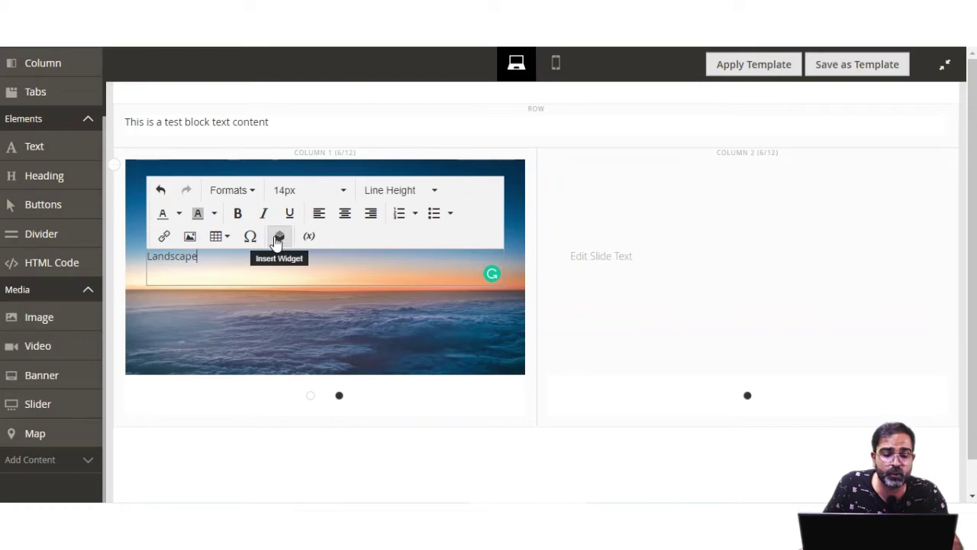
{"action": "left_click", "coordinate": [334, 418]}
{"action": "left_click", "coordinate": [311, 396]}
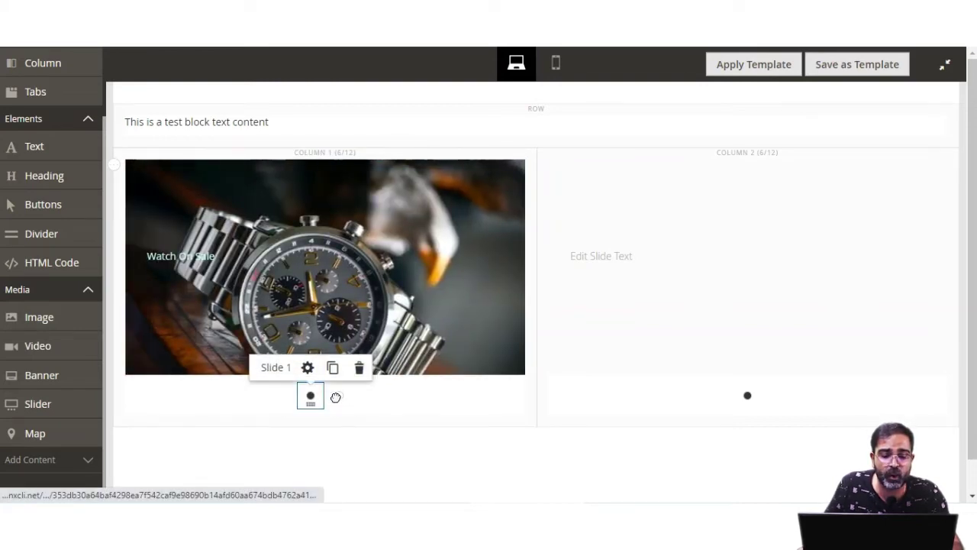
{"action": "left_click", "coordinate": [336, 397]}
{"action": "left_click", "coordinate": [313, 399]}
{"action": "left_click", "coordinate": [341, 399]}
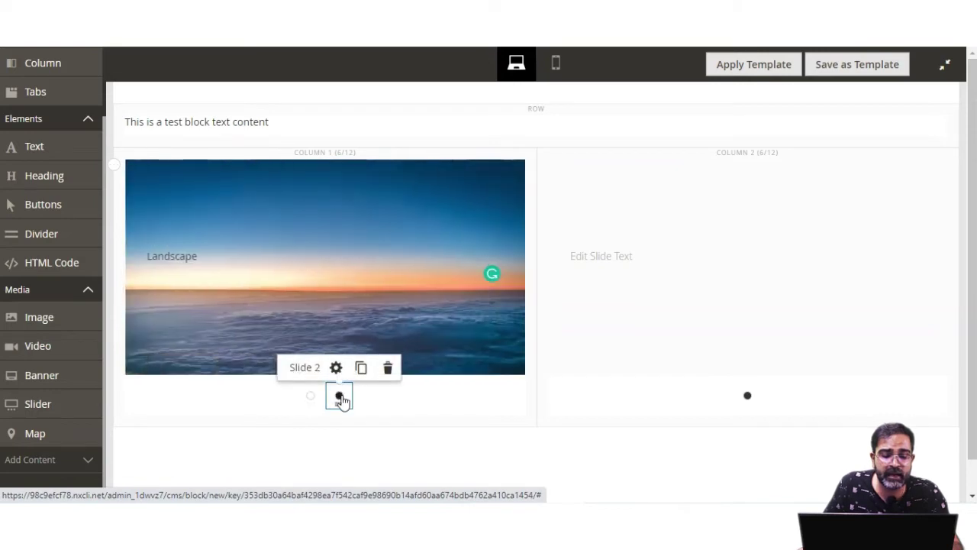
{"action": "mouse_move", "coordinate": [621, 349]}
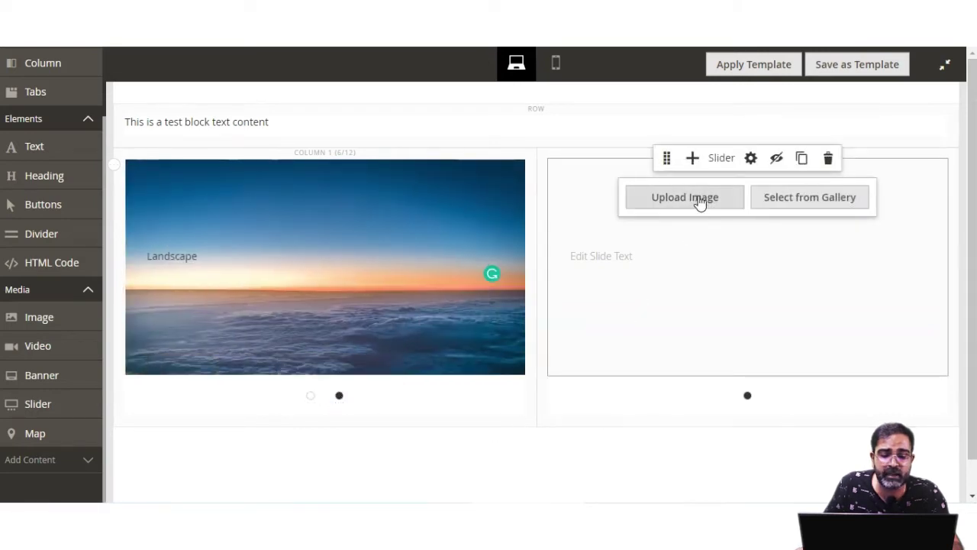
Upload green.jpg as the right slider's first slide image
{"action": "left_click", "coordinate": [701, 201]}
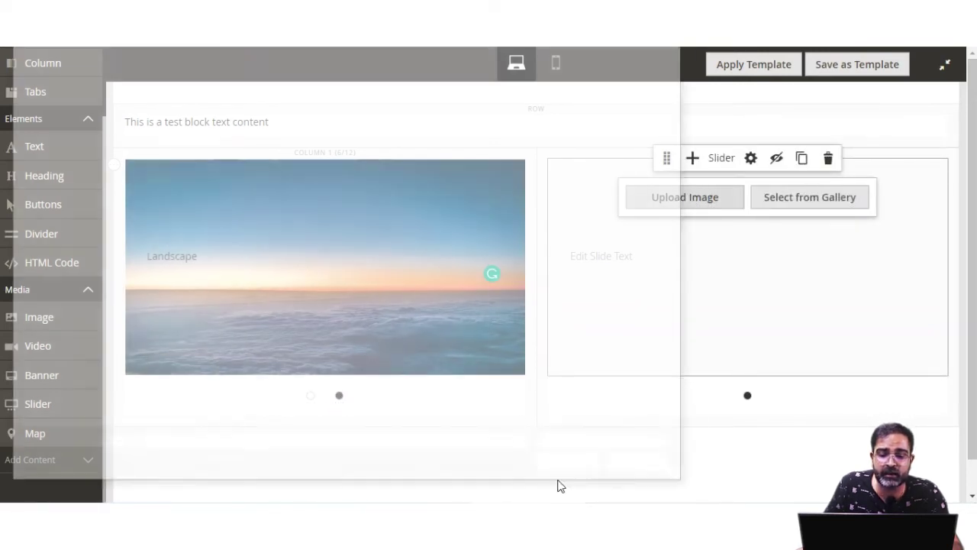
{"action": "left_click_drag", "start_coordinate": [685, 96], "coordinate": [679, 320]}
{"action": "double_click", "coordinate": [587, 220]}
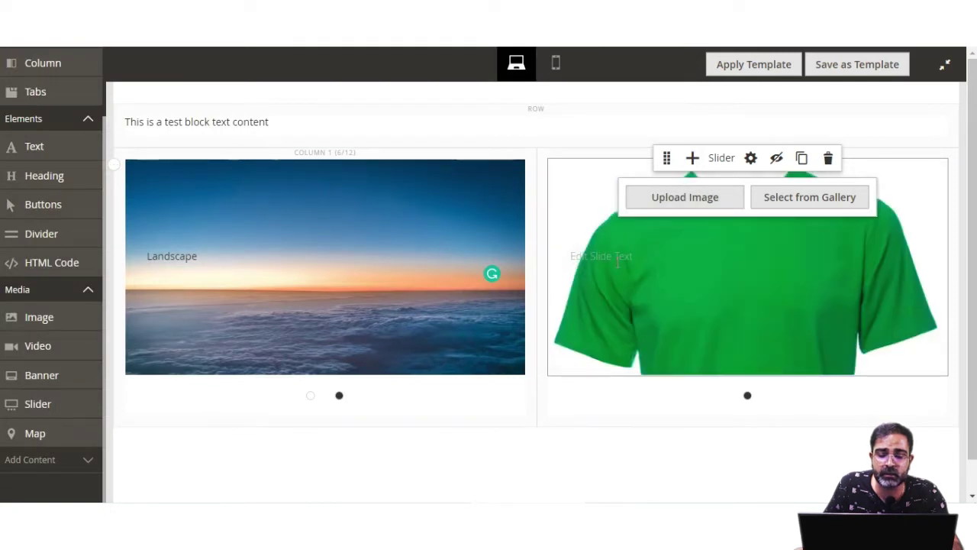
Caption it 'Green tshirt' and add a second, empty slide to the right slider
{"action": "left_click", "coordinate": [615, 256]}
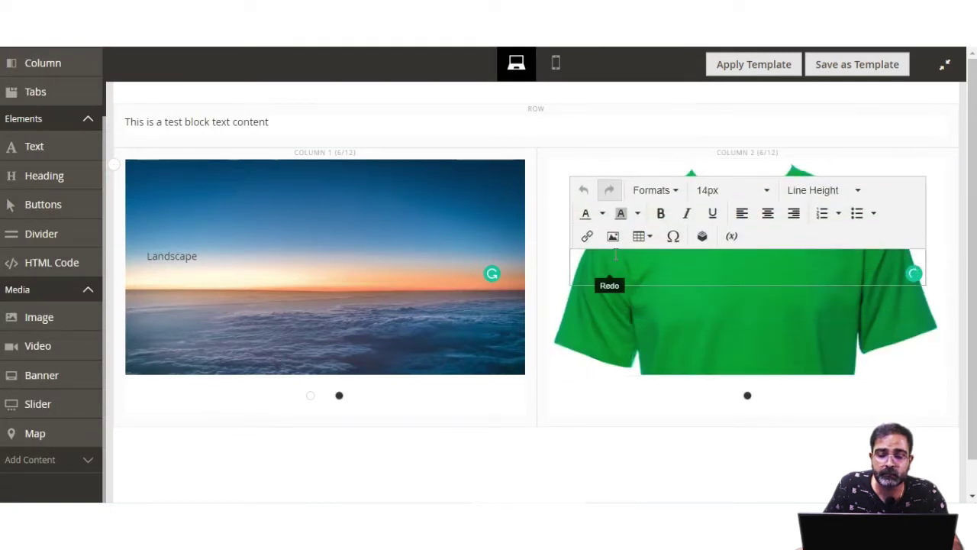
{"action": "type", "text": "Green tshirt"}
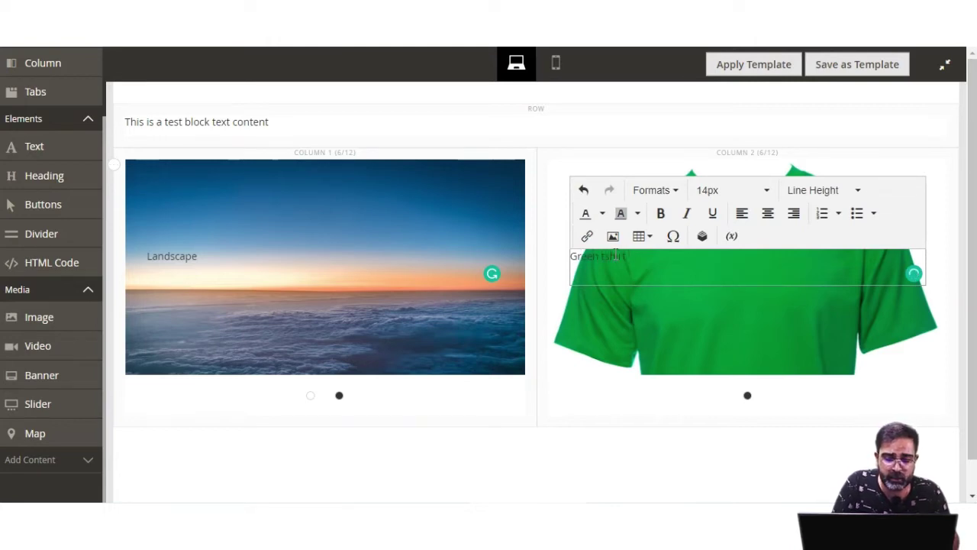
{"action": "left_click", "coordinate": [756, 159]}
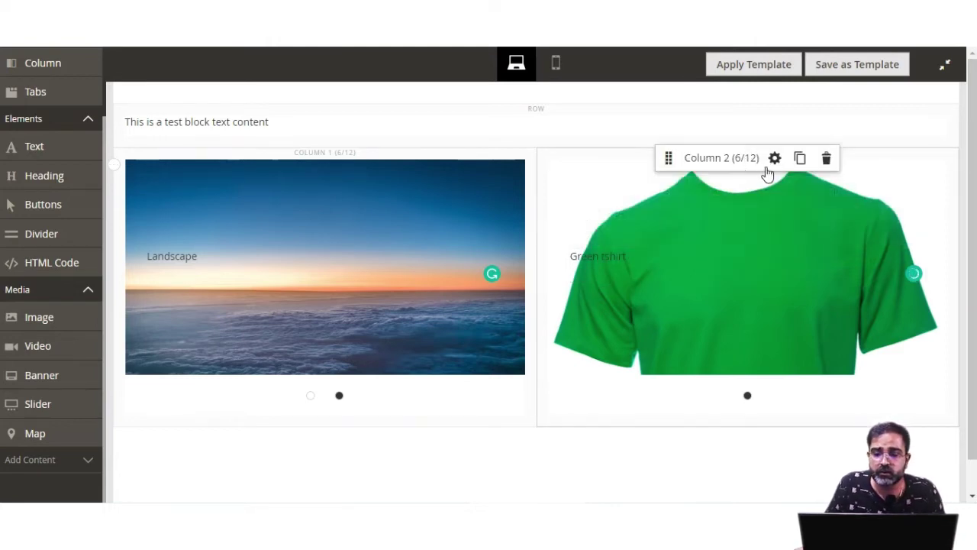
{"action": "mouse_move", "coordinate": [731, 176]}
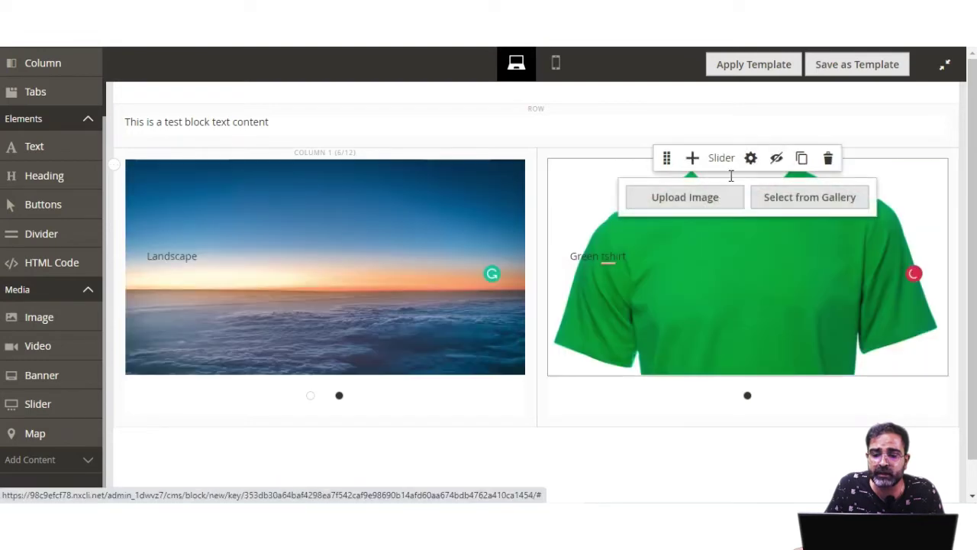
{"action": "left_click", "coordinate": [692, 161]}
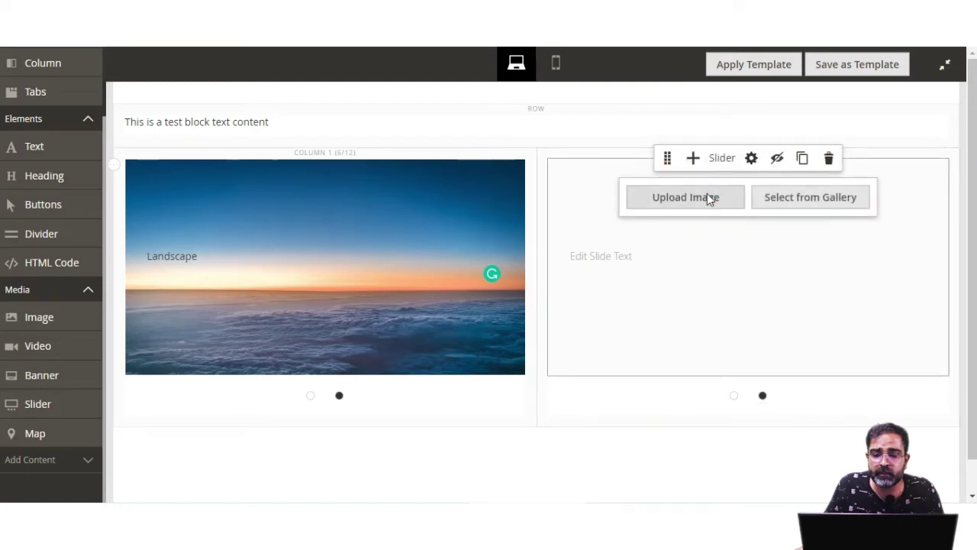
Upload redtshirt.jpg as the right slider's second slide image
{"action": "left_click", "coordinate": [707, 197]}
{"action": "left_click_drag", "start_coordinate": [685, 98], "coordinate": [674, 366]}
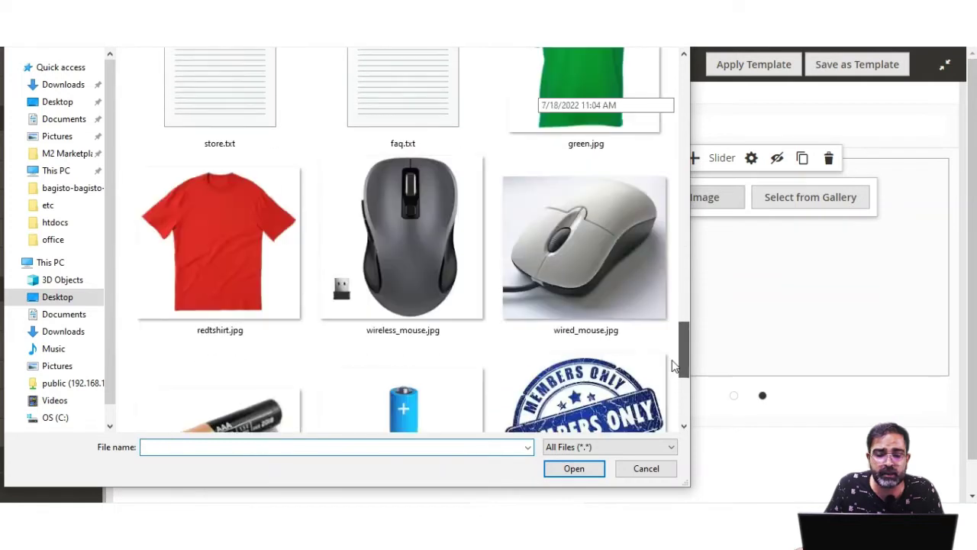
{"action": "double_click", "coordinate": [222, 253]}
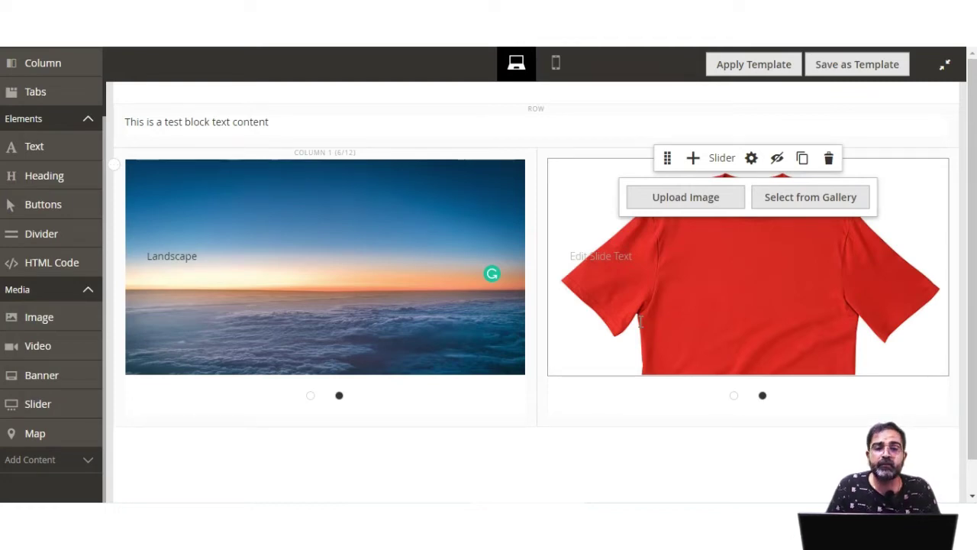
{"action": "left_click_drag", "start_coordinate": [273, 122], "coordinate": [131, 125]}
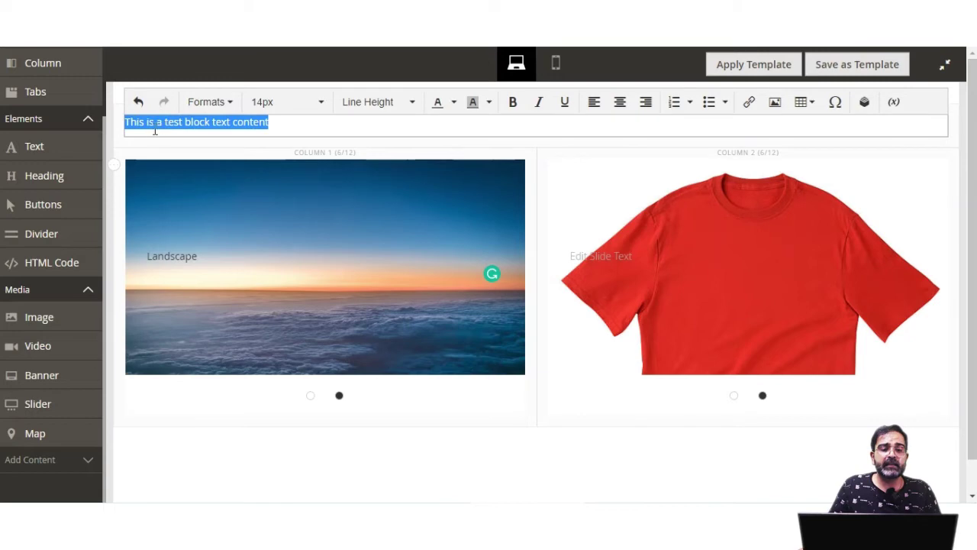
{"action": "left_click", "coordinate": [283, 126]}
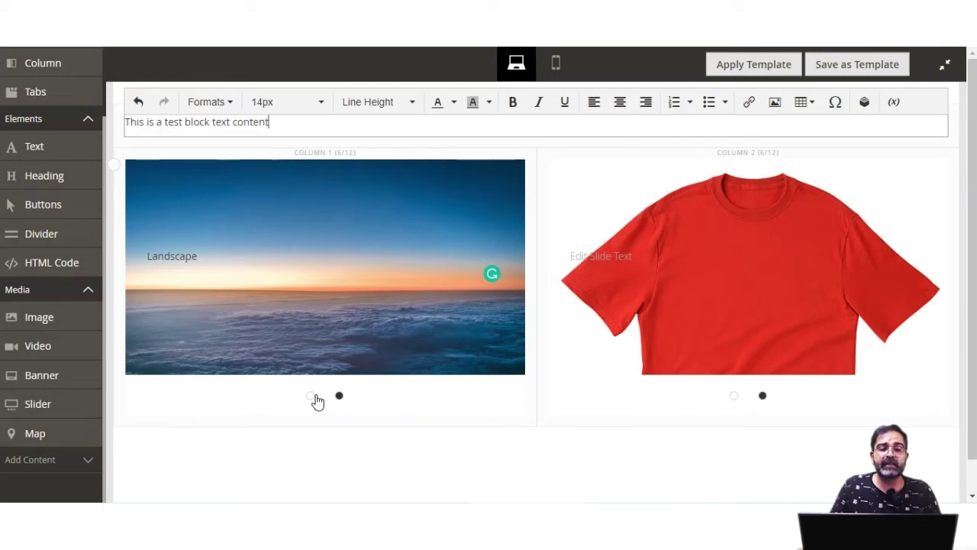
Preview both sliders' slides, then exit full screen and save the block
{"action": "left_click", "coordinate": [310, 396]}
{"action": "left_click", "coordinate": [336, 400]}
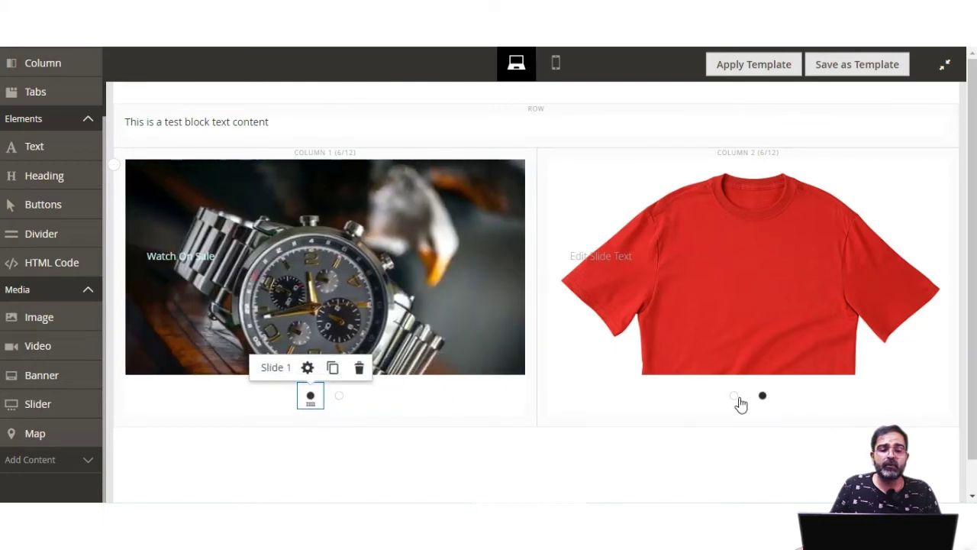
{"action": "left_click", "coordinate": [734, 397]}
{"action": "left_click", "coordinate": [763, 397]}
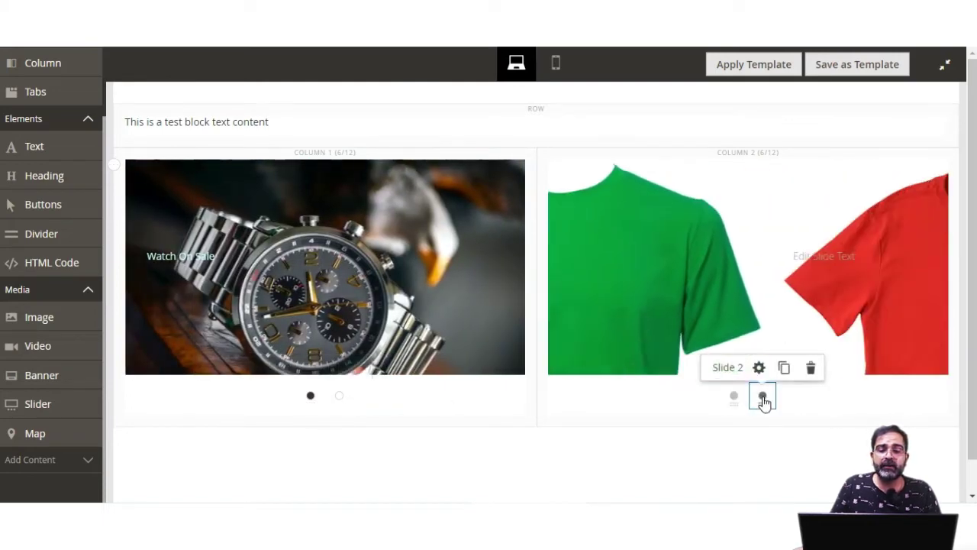
{"action": "left_click", "coordinate": [947, 67]}
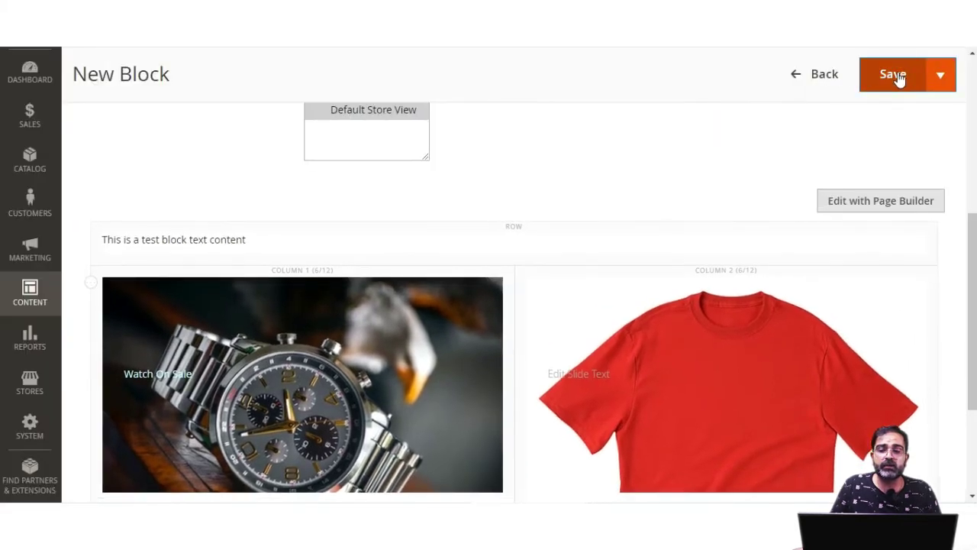
{"action": "left_click", "coordinate": [894, 75]}
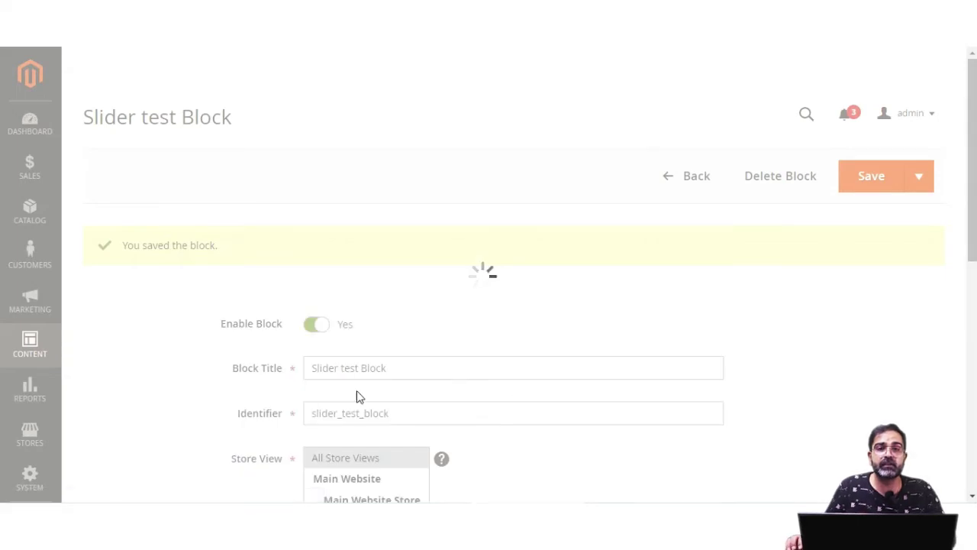
Check the Blocks grid's Slider test Block row: slider_test_block, Enabled, Default Store View
{"action": "left_click", "coordinate": [32, 347]}
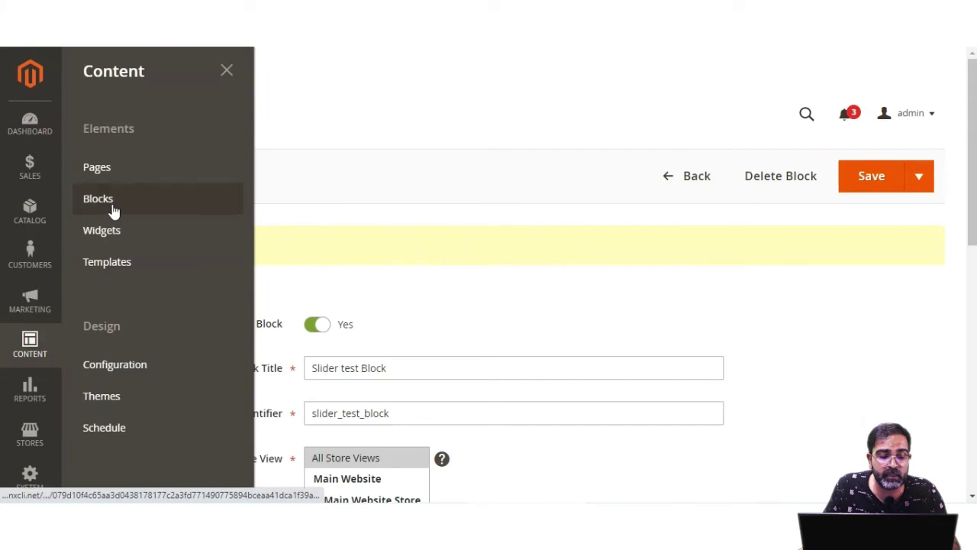
{"action": "left_click", "coordinate": [113, 210]}
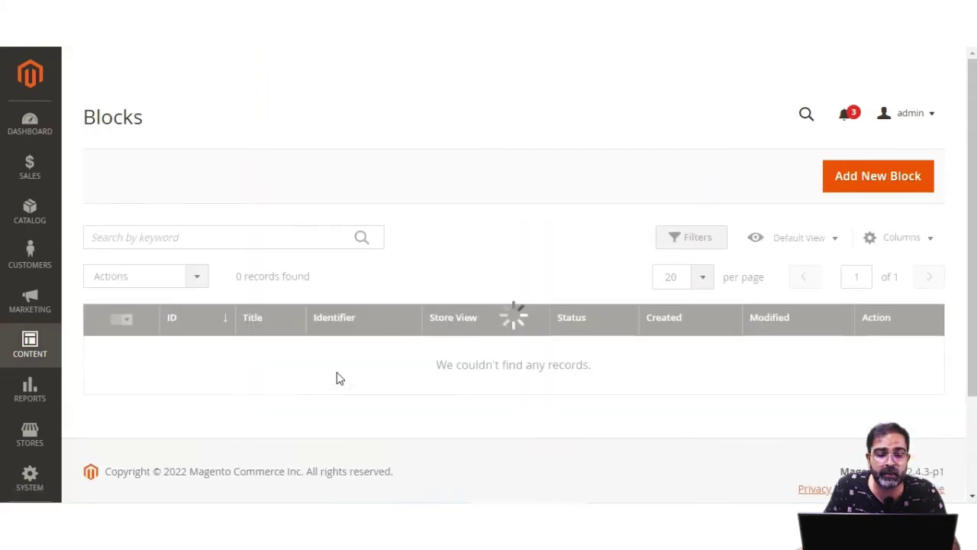
{"action": "scroll", "coordinate": [337, 371], "scroll_direction": "down", "scroll_amount": 1}
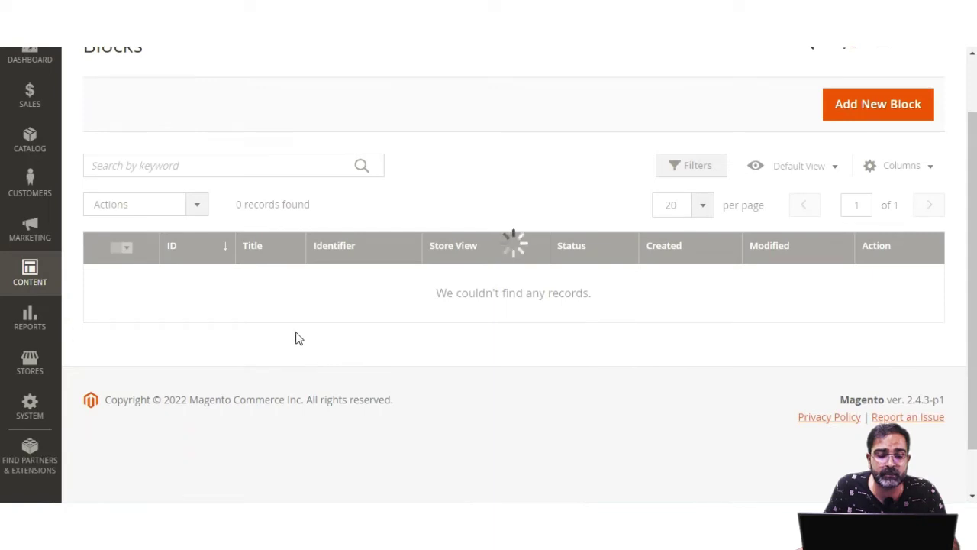
{"action": "scroll", "coordinate": [406, 320], "scroll_direction": "up", "scroll_amount": 1}
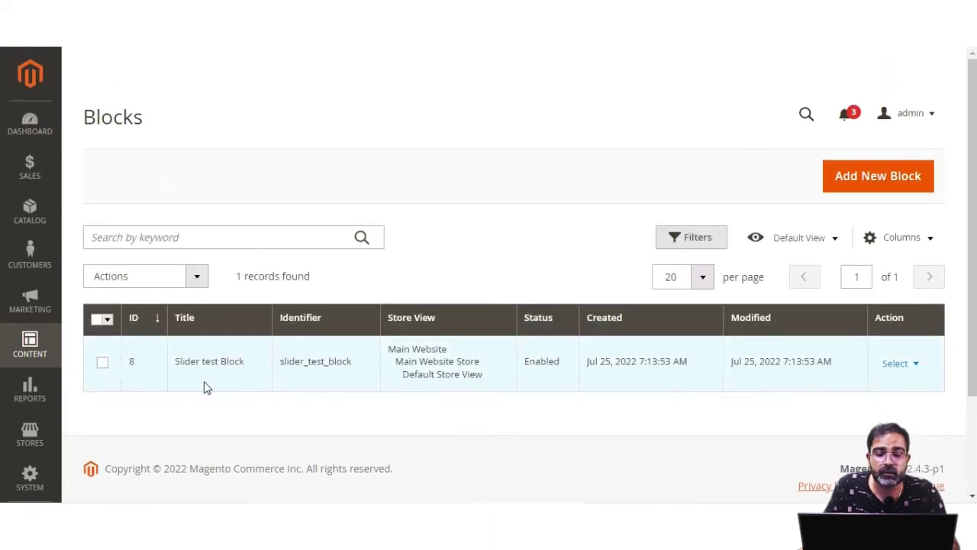
{"action": "left_click_drag", "start_coordinate": [183, 361], "coordinate": [246, 371]}
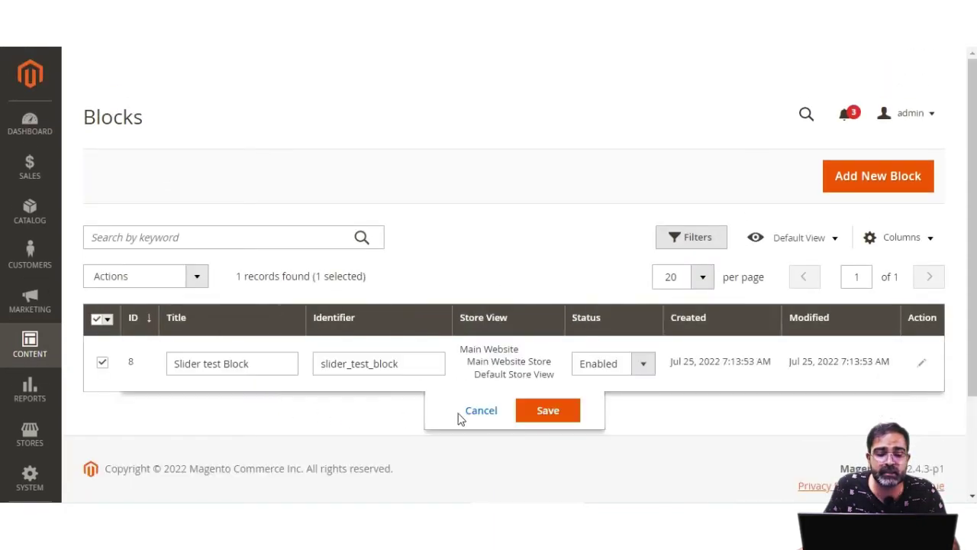
{"action": "left_click", "coordinate": [481, 411]}
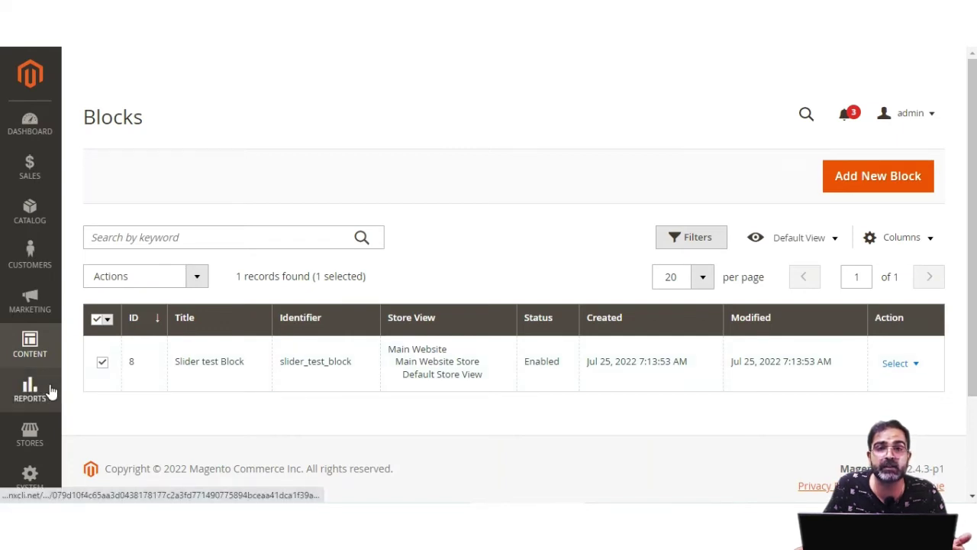
Edit the Home page from Content > Pages and open its content in Page Builder
{"action": "left_click", "coordinate": [32, 350]}
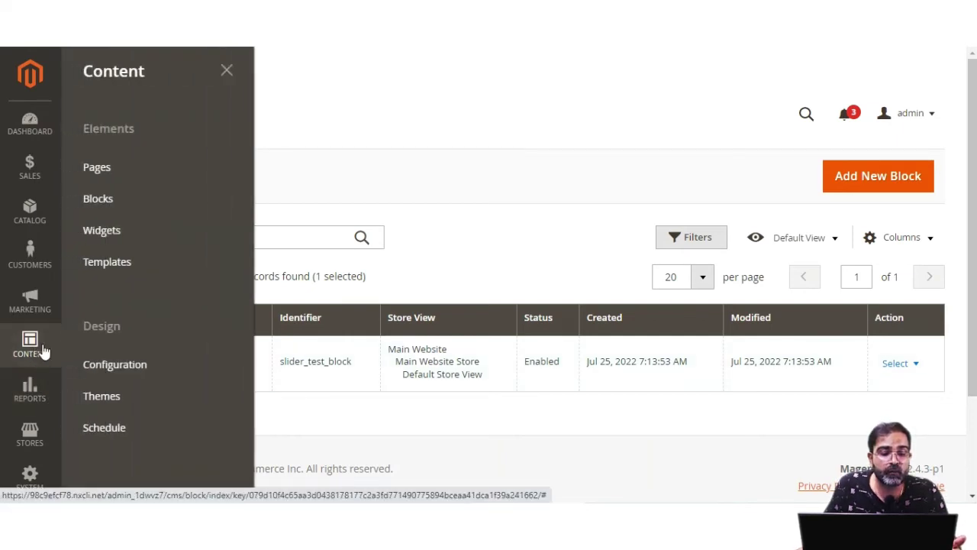
{"action": "left_click", "coordinate": [113, 175]}
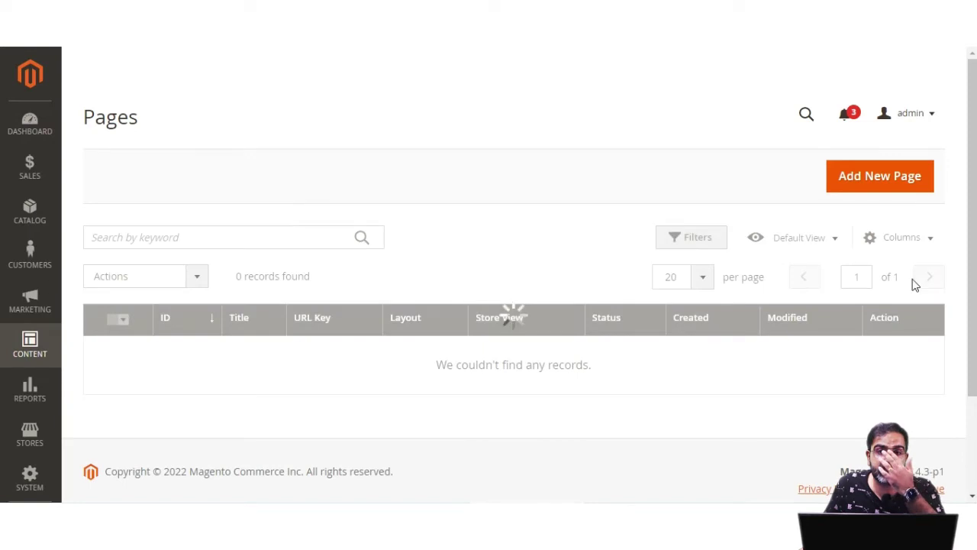
{"action": "scroll", "coordinate": [975, 233], "scroll_direction": "down", "scroll_amount": 2}
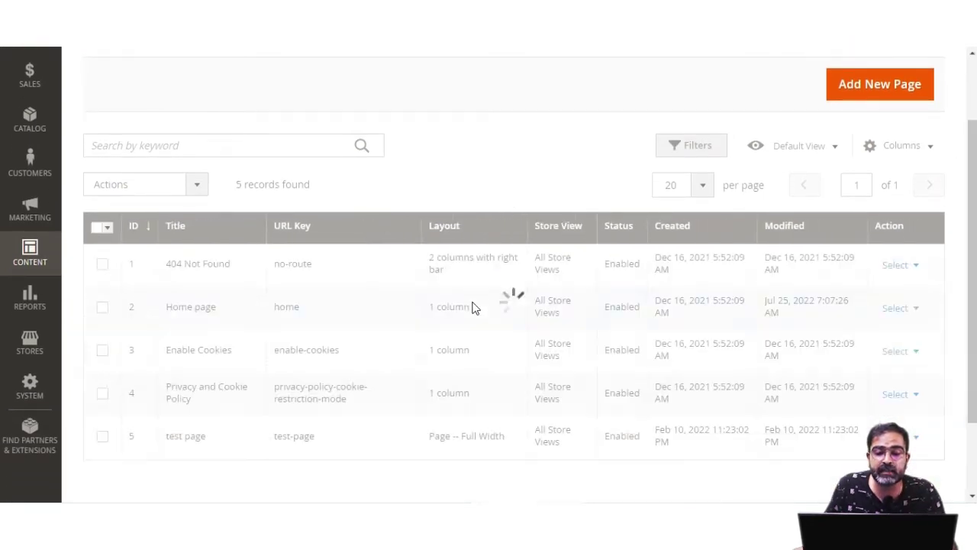
{"action": "left_click", "coordinate": [911, 310]}
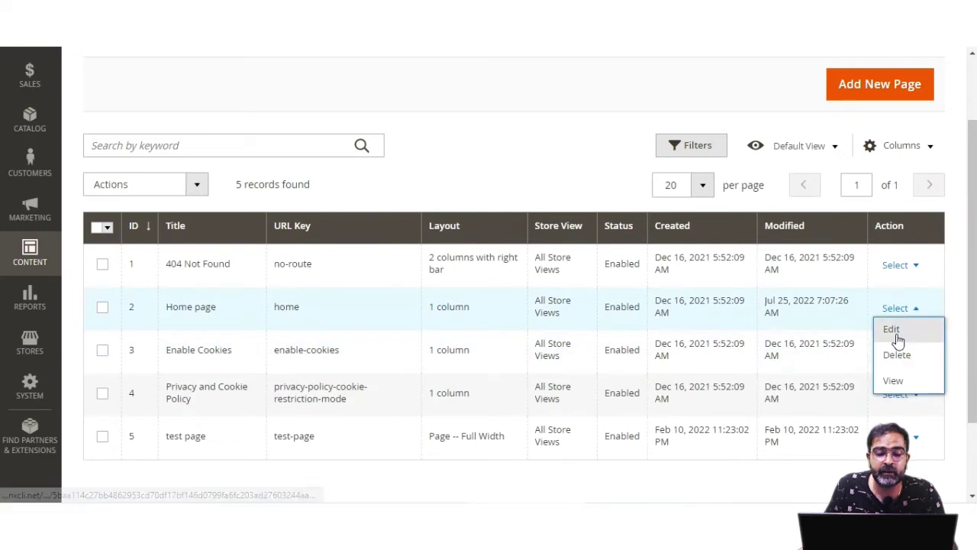
{"action": "left_click", "coordinate": [898, 338]}
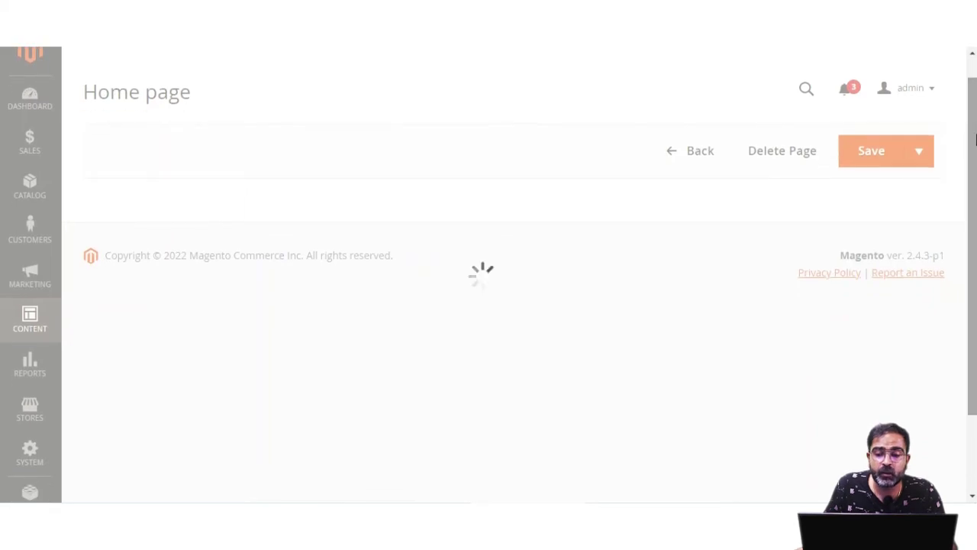
{"action": "scroll", "coordinate": [216, 294], "scroll_direction": "down", "scroll_amount": 1}
{"action": "left_click", "coordinate": [126, 297]}
{"action": "scroll", "coordinate": [667, 323], "scroll_direction": "down", "scroll_amount": 2}
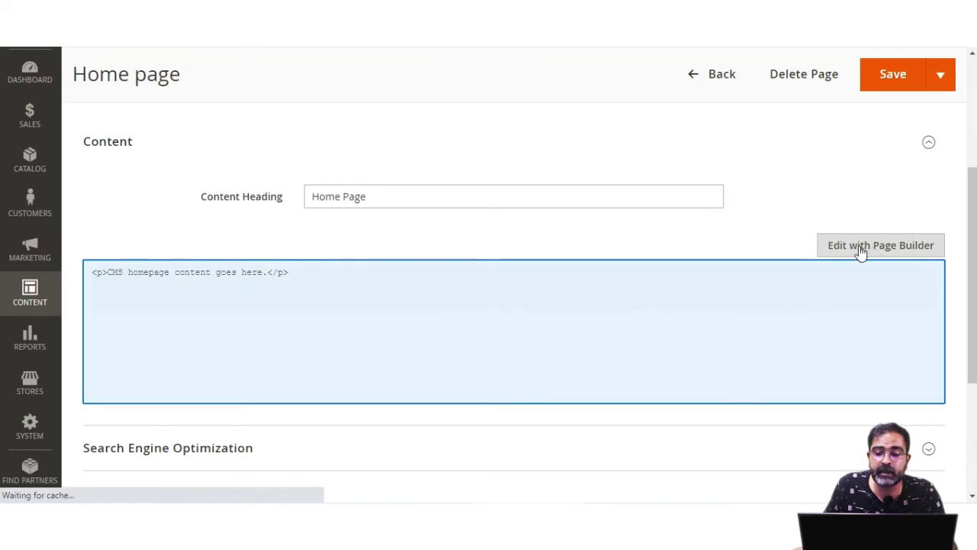
{"action": "left_click", "coordinate": [861, 249]}
Check the storefront placeholder text, then open the Home page's HTML Code element for editing
{"action": "mouse_move", "coordinate": [491, 114]}
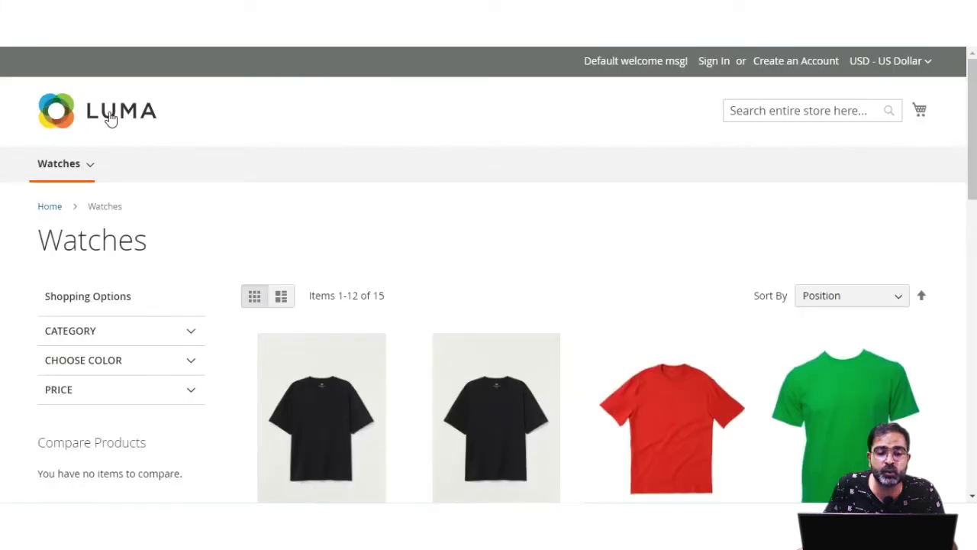
{"action": "left_click", "coordinate": [111, 118]}
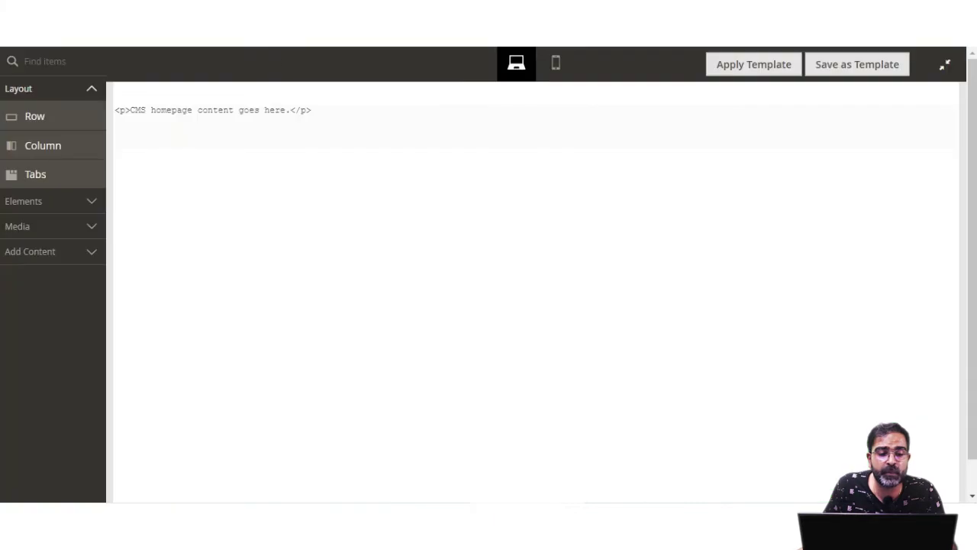
{"action": "mouse_move", "coordinate": [155, 135]}
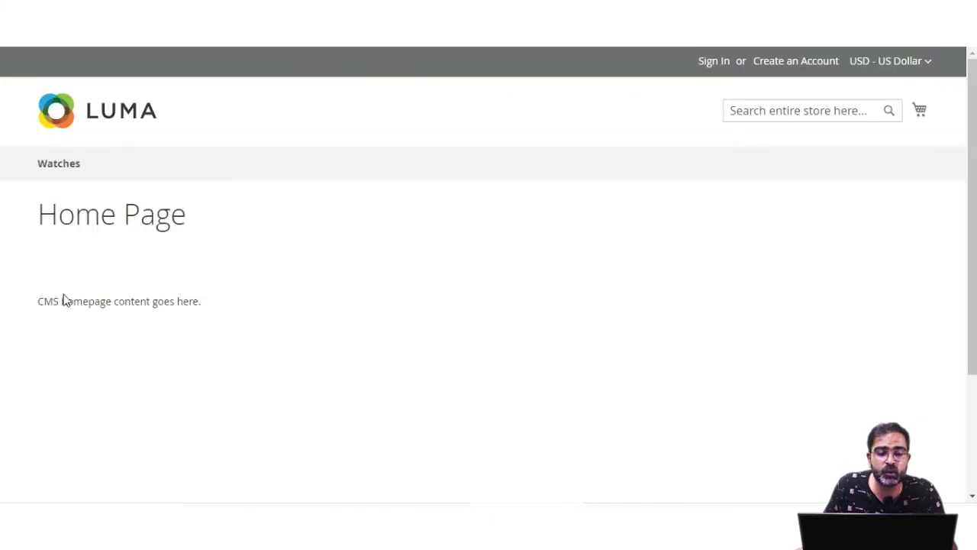
{"action": "left_click_drag", "start_coordinate": [43, 301], "coordinate": [191, 302]}
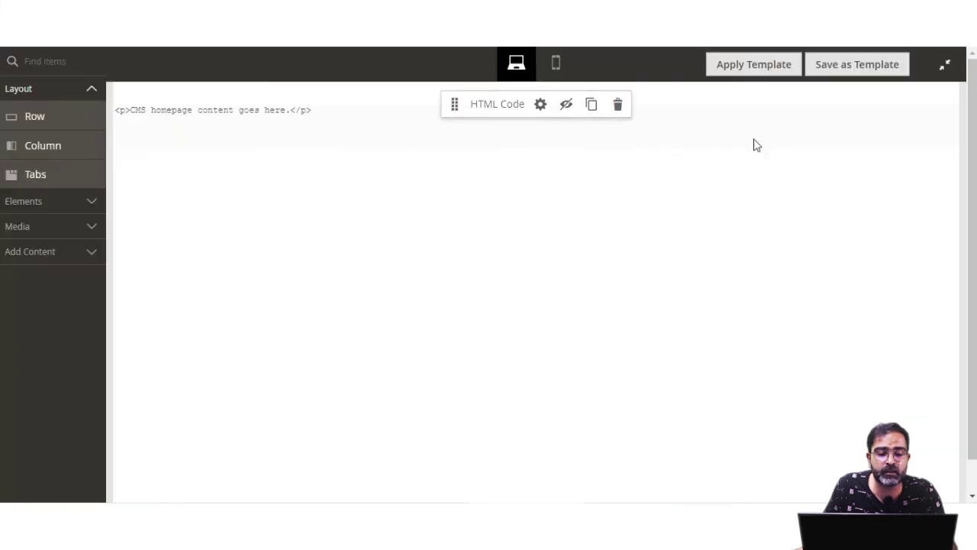
{"action": "left_click", "coordinate": [540, 105]}
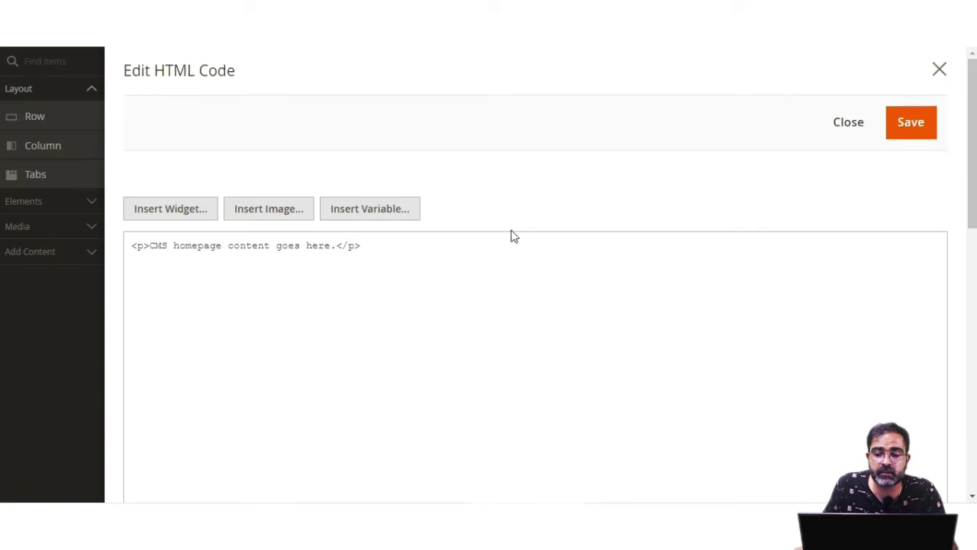
Insert a CMS Static Block widget for 'Slider test Block' after the existing HTML and save it
{"action": "left_click", "coordinate": [392, 249]}
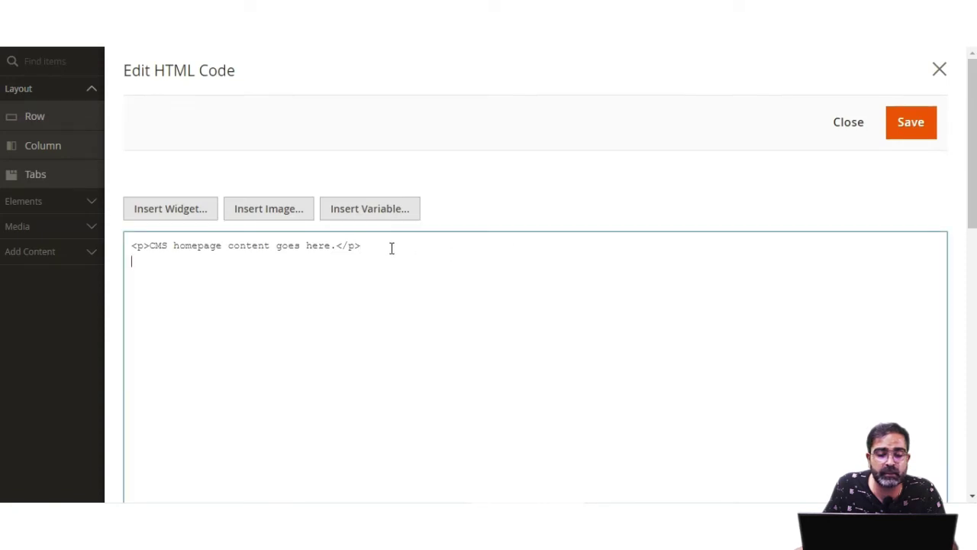
{"action": "left_click", "coordinate": [180, 210]}
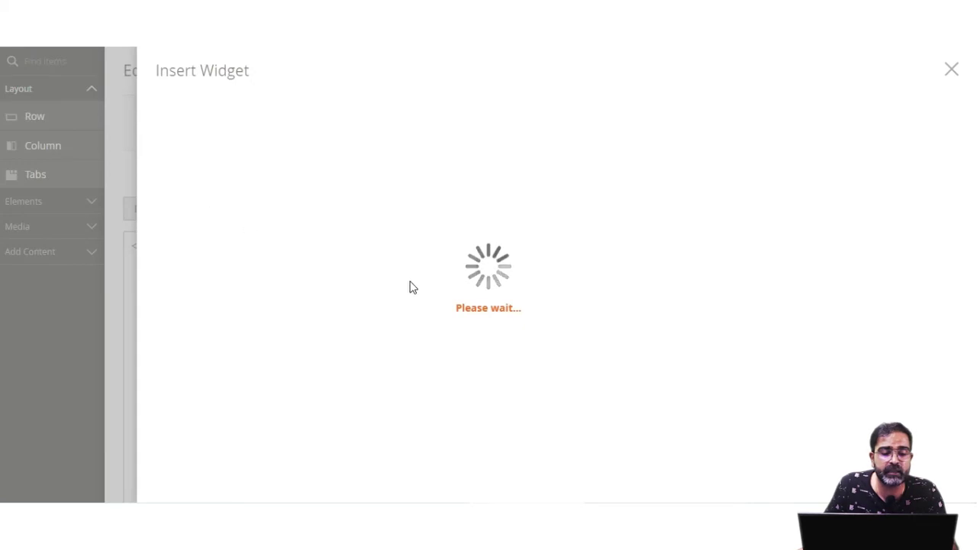
{"action": "left_click", "coordinate": [494, 241]}
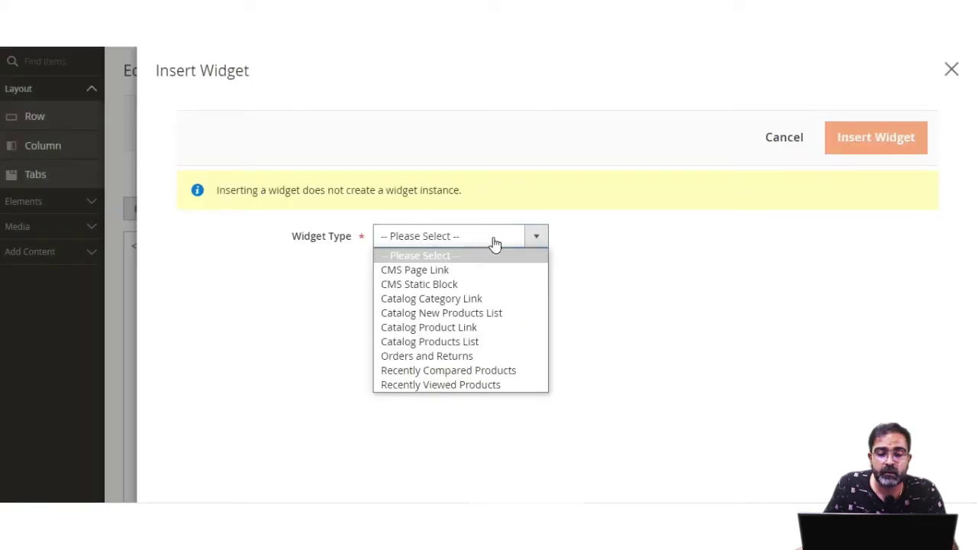
{"action": "left_click", "coordinate": [477, 284]}
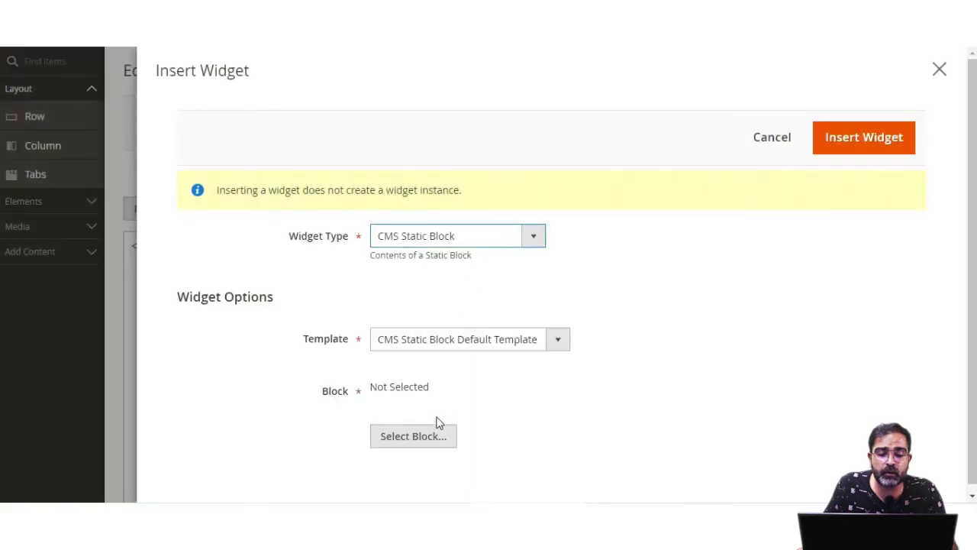
{"action": "left_click", "coordinate": [410, 442]}
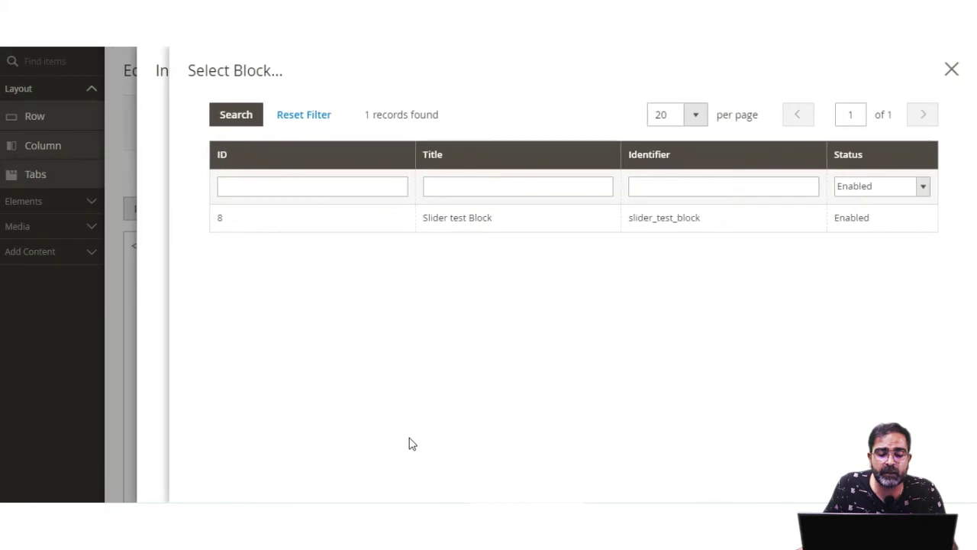
{"action": "left_click", "coordinate": [473, 221]}
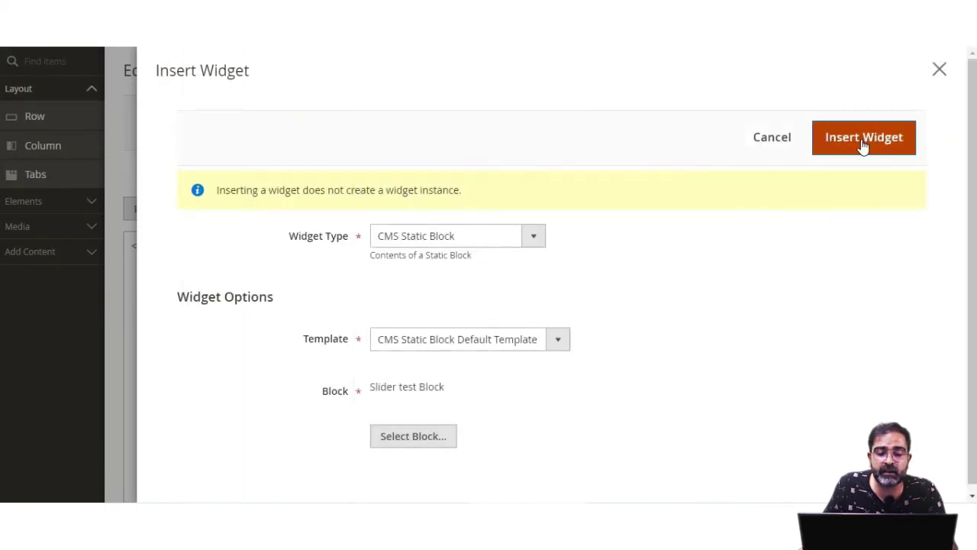
{"action": "left_click", "coordinate": [863, 145]}
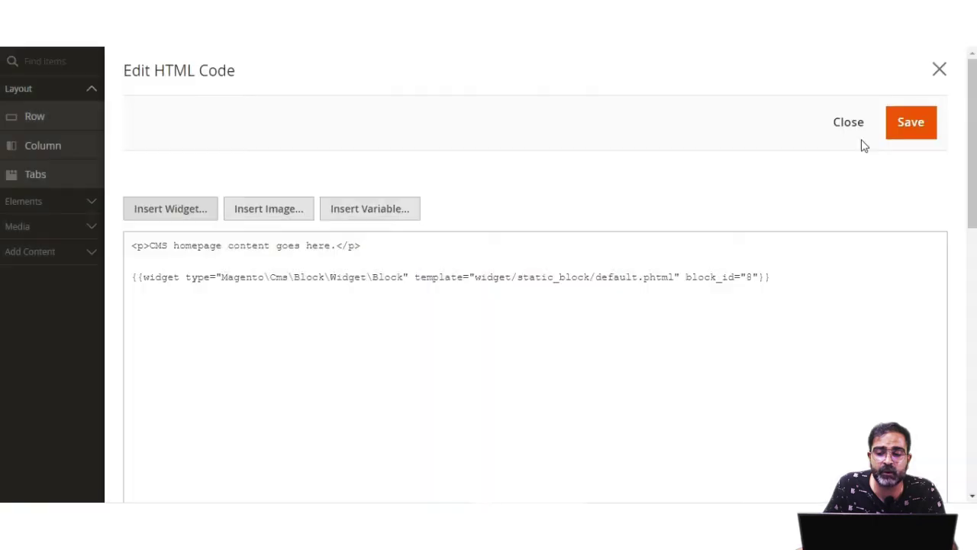
{"action": "left_click", "coordinate": [909, 129]}
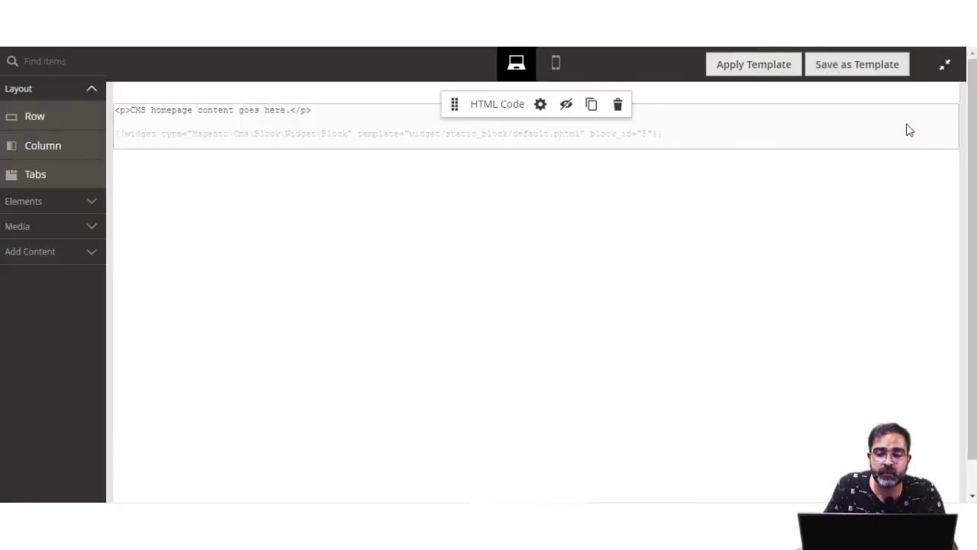
Exit full-screen Page Builder, save the Home page, and reload the storefront home page
{"action": "left_click", "coordinate": [946, 69]}
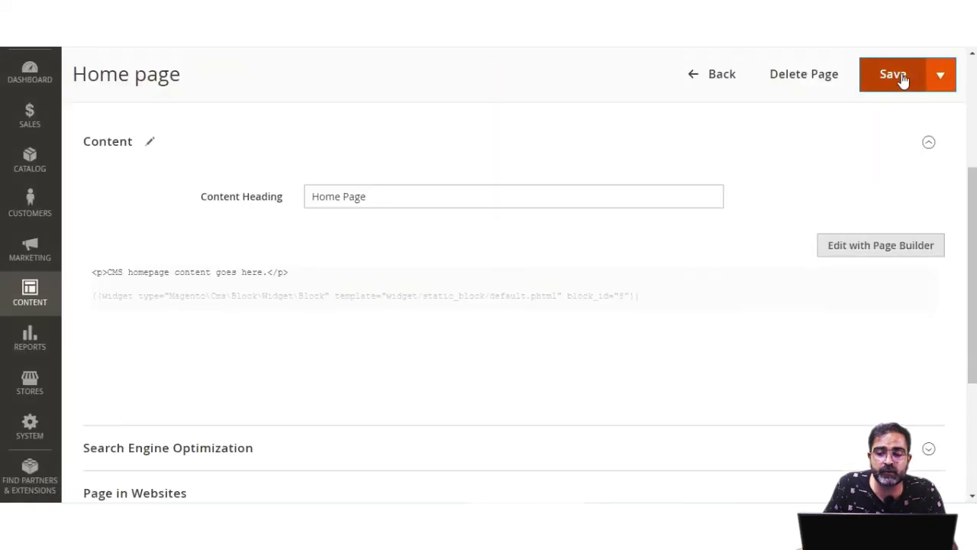
{"action": "left_click", "coordinate": [902, 74]}
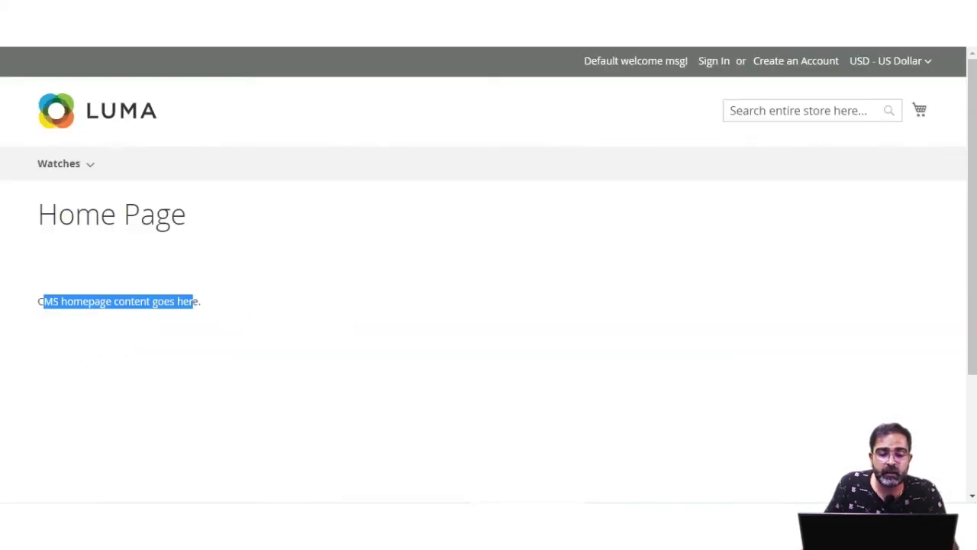
{"action": "key", "text": "F5"}
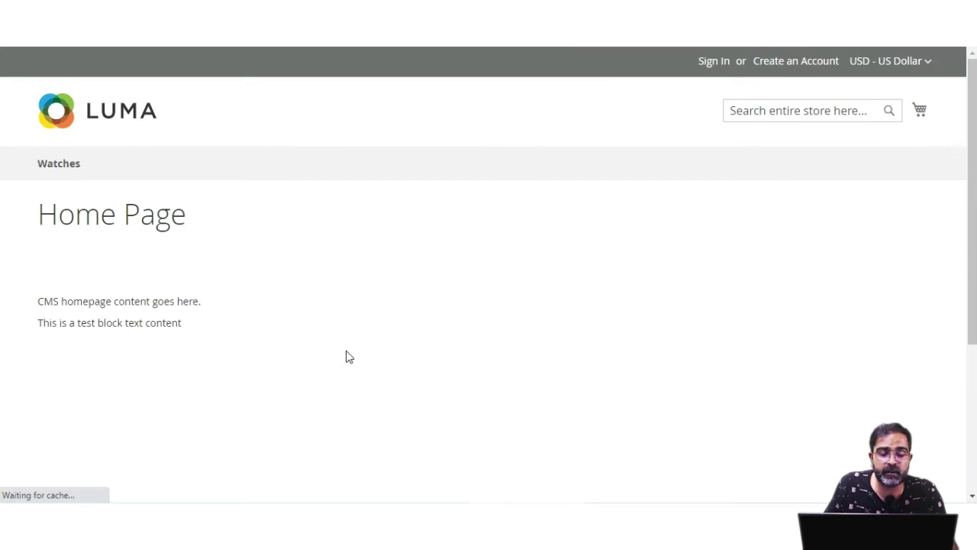
Scroll to and highlight the 'This is a test block text content' line on the storefront
{"action": "scroll", "coordinate": [283, 356], "scroll_direction": "down", "scroll_amount": 3}
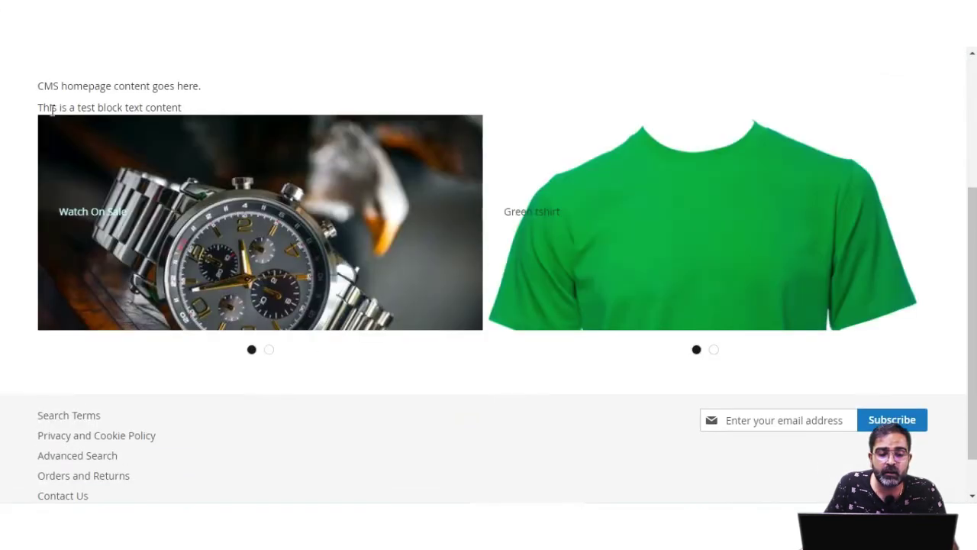
{"action": "mouse_move", "coordinate": [47, 106]}
{"action": "left_mouse_down"}
{"action": "mouse_move", "coordinate": [181, 104]}
{"action": "mouse_move", "coordinate": [32, 117]}
{"action": "left_mouse_up"}
{"action": "left_click", "coordinate": [191, 109]}
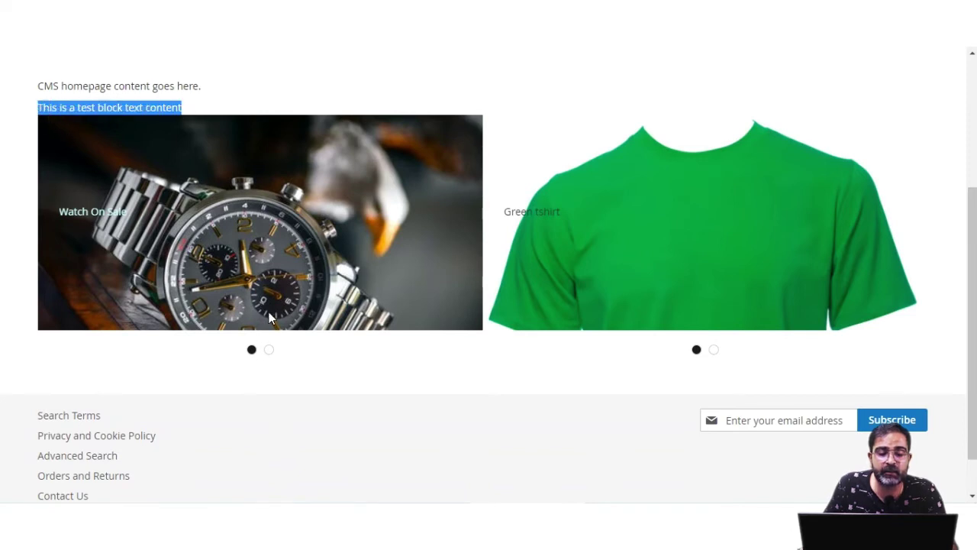
Cycle both sliders: Landscape and back to watch on the left, red shirt on the right
{"action": "left_click", "coordinate": [269, 352]}
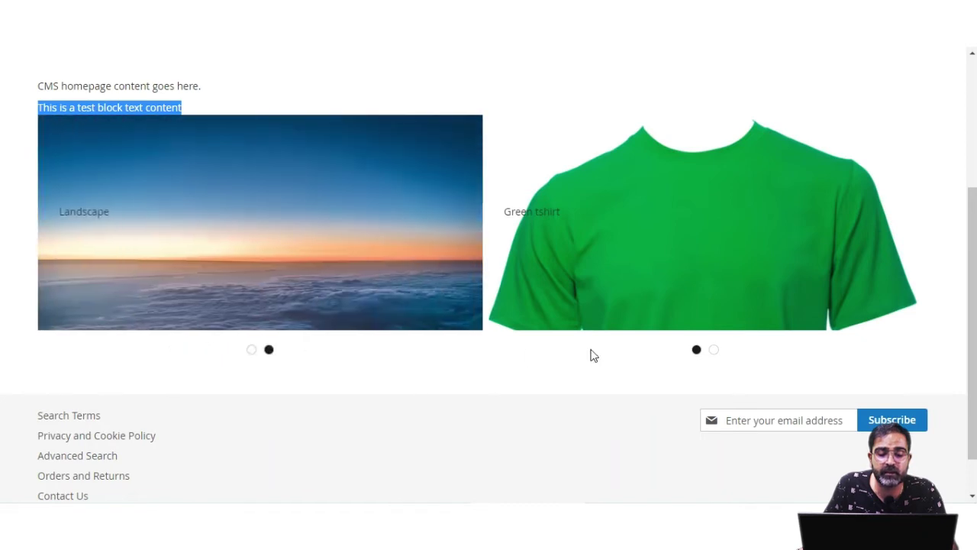
{"action": "left_click", "coordinate": [715, 352]}
{"action": "left_click", "coordinate": [697, 351]}
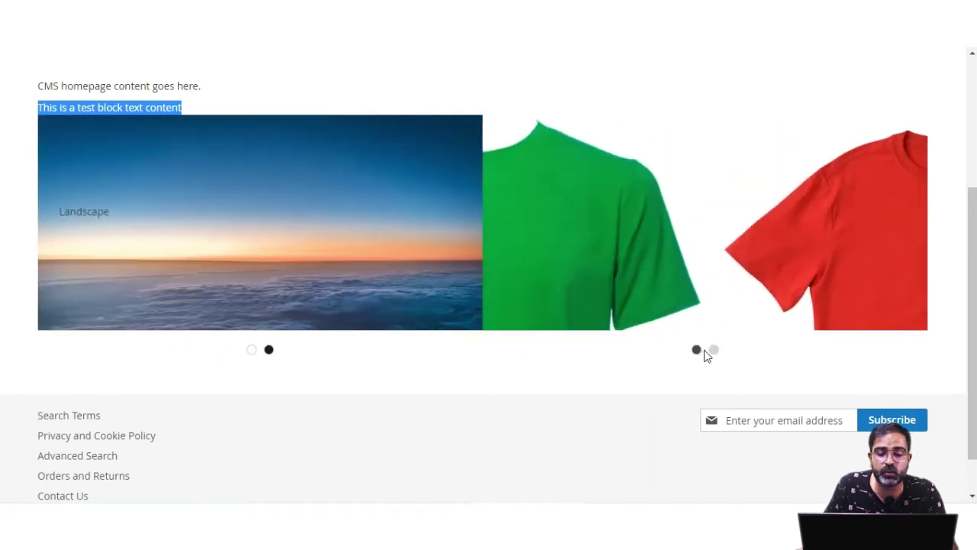
{"action": "left_click", "coordinate": [715, 351]}
{"action": "left_click", "coordinate": [697, 351]}
{"action": "left_click", "coordinate": [714, 351]}
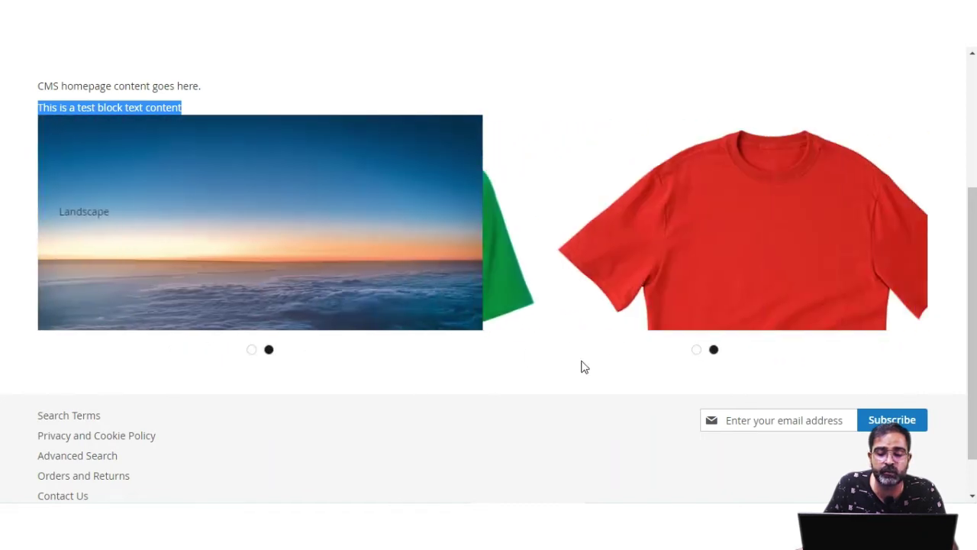
{"action": "left_click", "coordinate": [252, 351]}
{"action": "left_click", "coordinate": [270, 352]}
{"action": "left_click", "coordinate": [253, 351]}
Glance at the admin Home page editor, then return to the top of the storefront
{"action": "key", "text": "ctrl+Tab"}
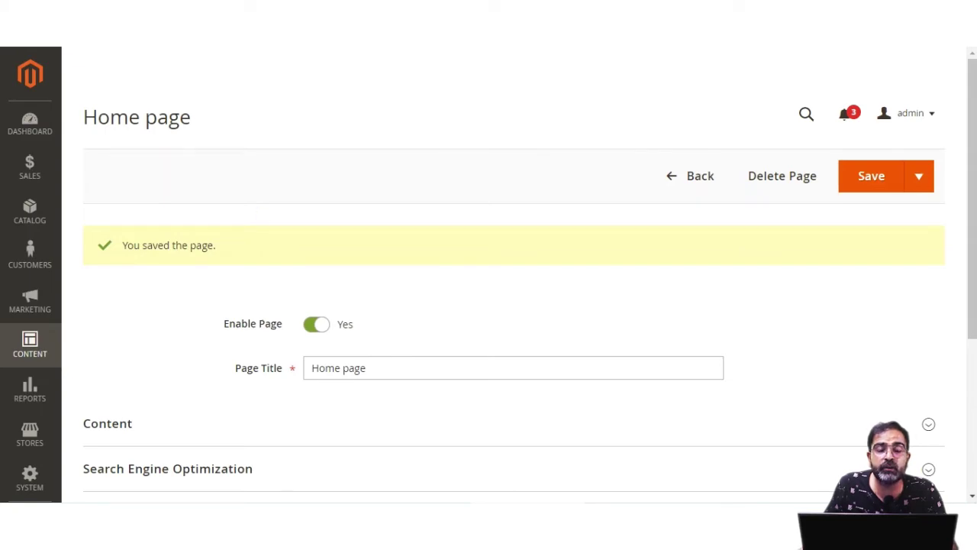
{"action": "key", "text": "ctrl+Tab"}
{"action": "scroll", "coordinate": [93, 185], "scroll_direction": "up", "scroll_amount": 3}
{"action": "mouse_move", "coordinate": [75, 166]}
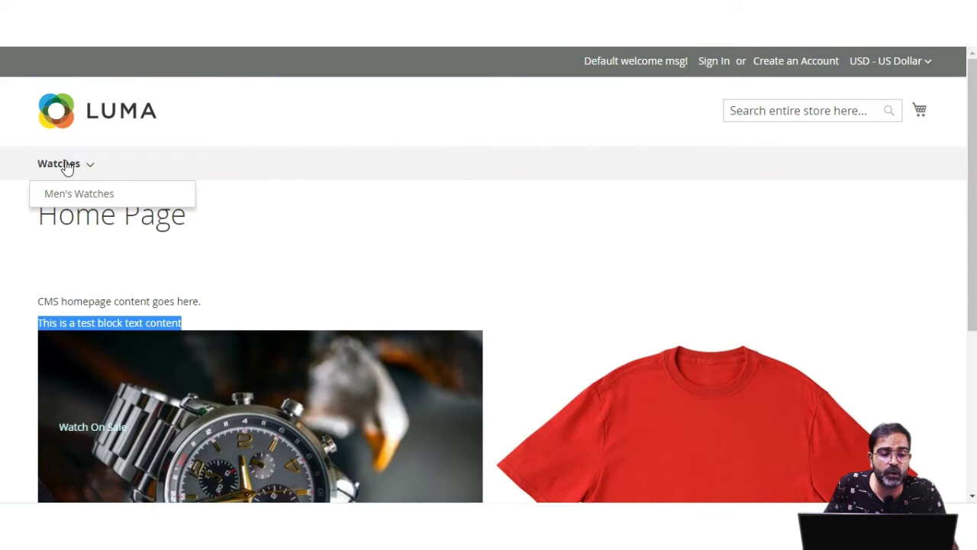
Browse the storefront Watches category products, then go back to the admin Catalog menu
{"action": "left_click", "coordinate": [74, 167]}
{"action": "scroll", "coordinate": [403, 344], "scroll_direction": "down", "scroll_amount": 2}
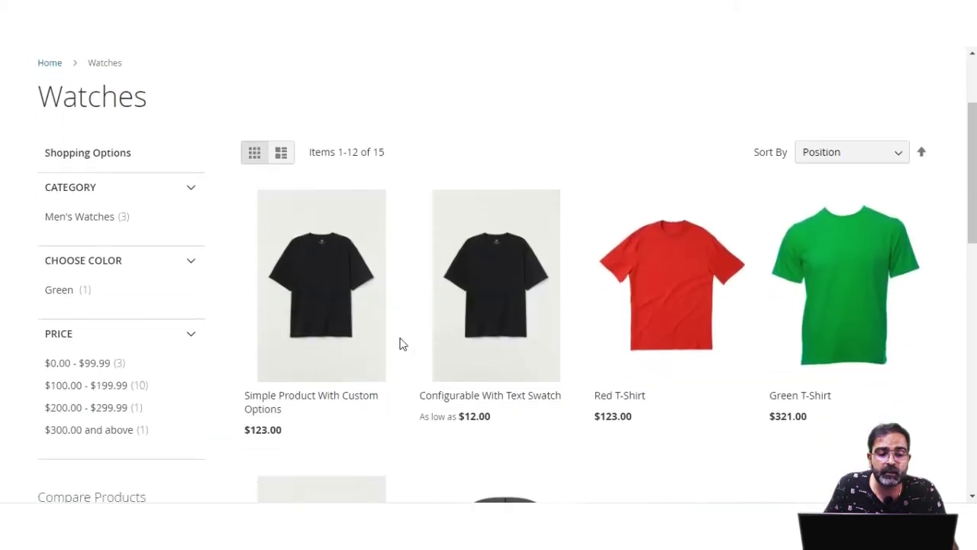
{"action": "left_click", "coordinate": [134, 186]}
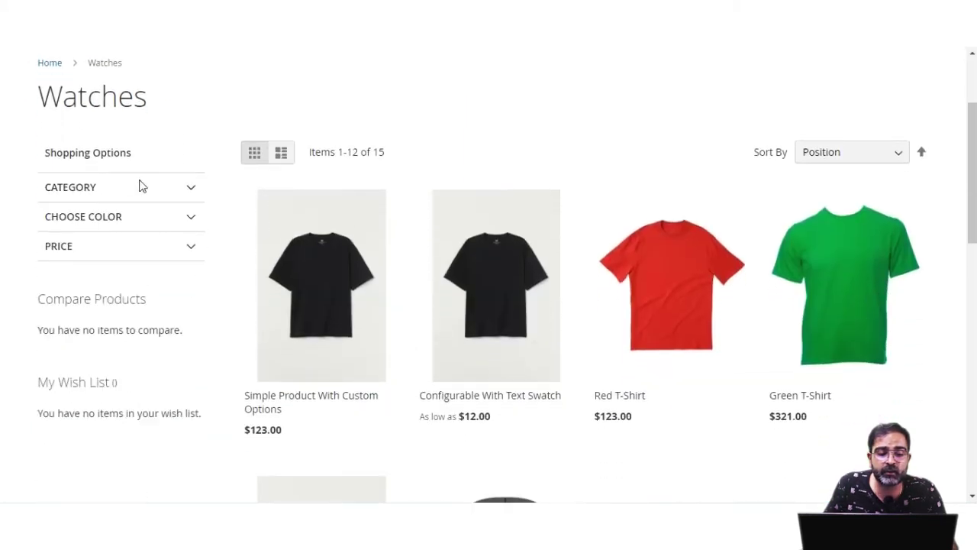
{"action": "scroll", "coordinate": [939, 306], "scroll_direction": "down", "scroll_amount": 8}
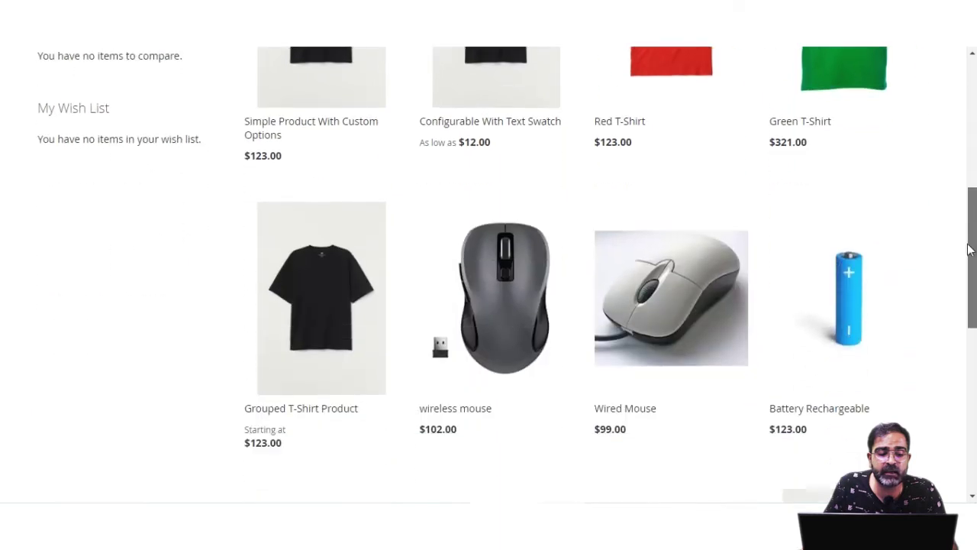
{"action": "scroll", "coordinate": [953, 302], "scroll_direction": "up", "scroll_amount": 10}
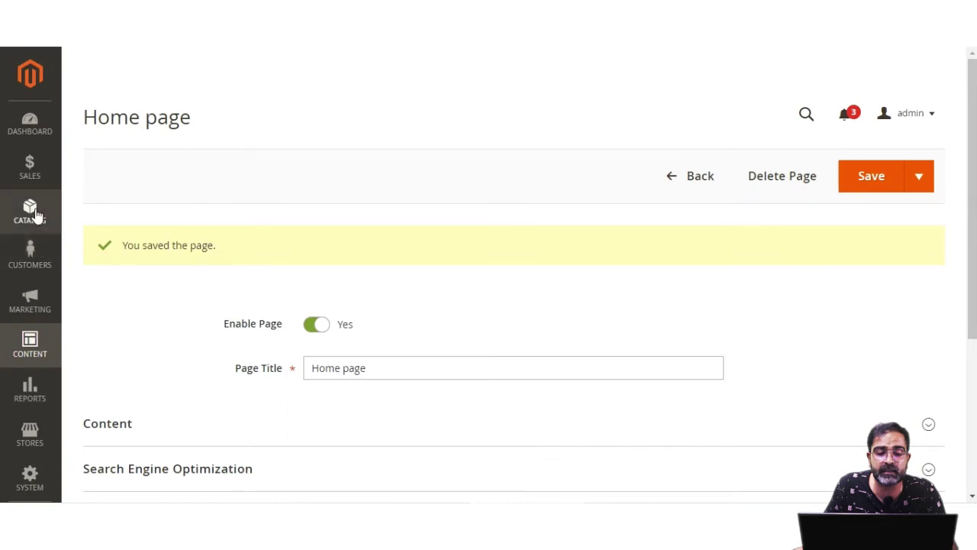
{"action": "left_click", "coordinate": [32, 213]}
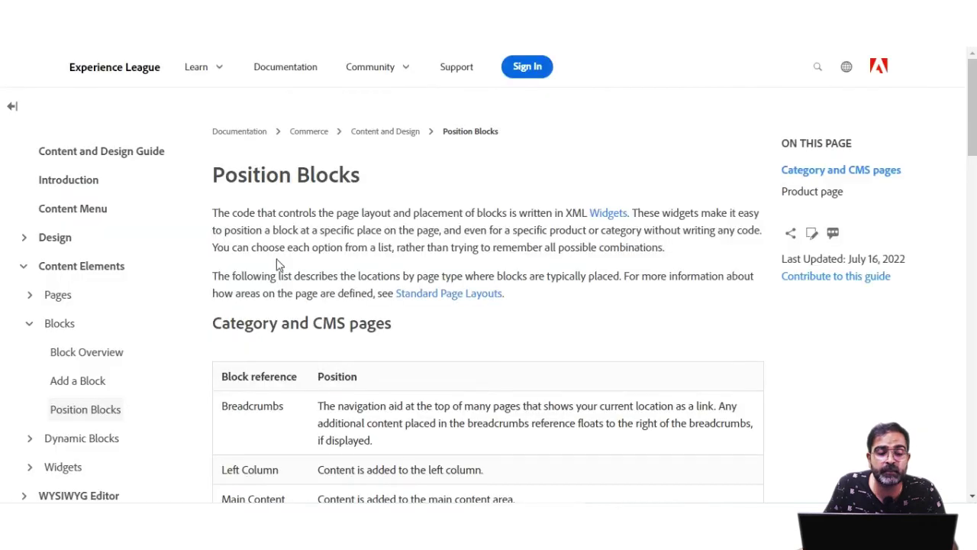
Read through the Position Blocks guide tables for Category/CMS and Product pages
{"action": "scroll", "coordinate": [279, 264], "scroll_direction": "down", "scroll_amount": 2}
{"action": "triple_click", "coordinate": [366, 185]}
{"action": "scroll", "coordinate": [359, 267], "scroll_direction": "down", "scroll_amount": 7}
{"action": "left_click_drag", "start_coordinate": [223, 195], "coordinate": [310, 188]}
{"action": "scroll", "coordinate": [286, 267], "scroll_direction": "down", "scroll_amount": 2}
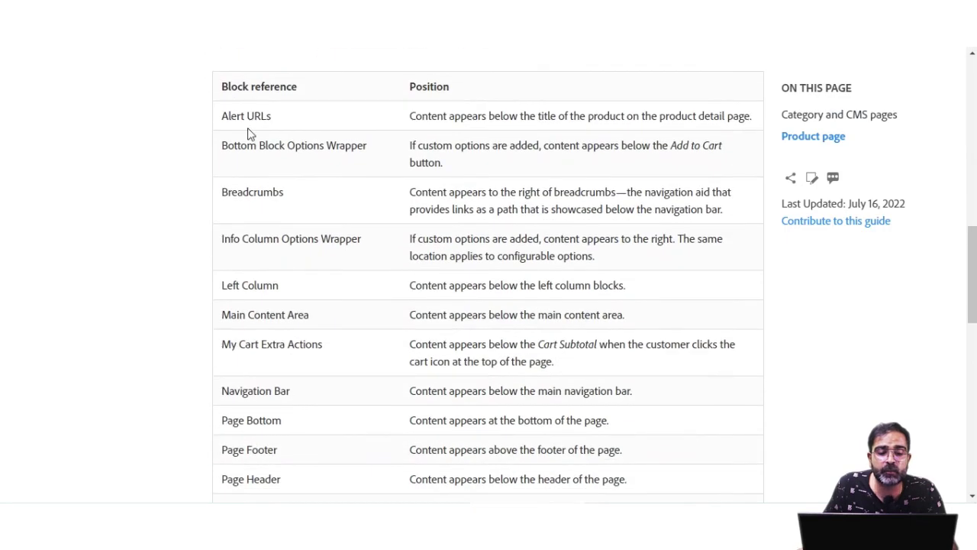
{"action": "scroll", "coordinate": [268, 316], "scroll_direction": "down", "scroll_amount": 6}
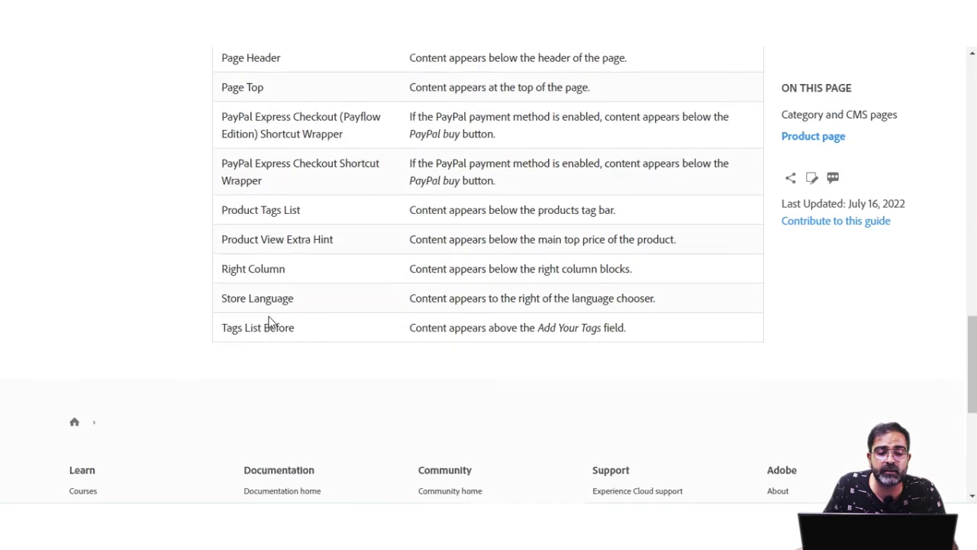
{"action": "scroll", "coordinate": [269, 322], "scroll_direction": "up", "scroll_amount": 7}
{"action": "scroll", "coordinate": [268, 322], "scroll_direction": "up", "scroll_amount": 8}
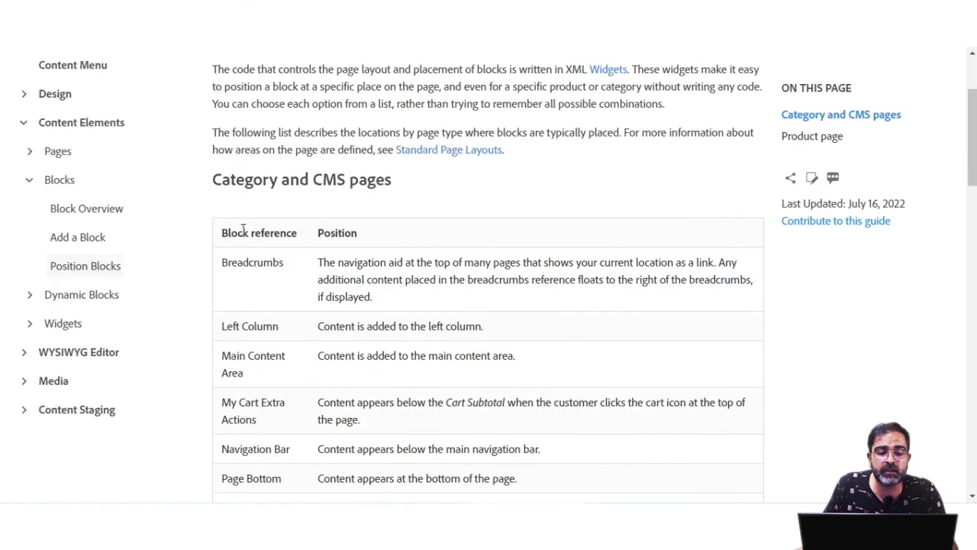
{"action": "left_click_drag", "start_coordinate": [310, 197], "coordinate": [328, 224]}
{"action": "scroll", "coordinate": [265, 227], "scroll_direction": "down", "scroll_amount": 2}
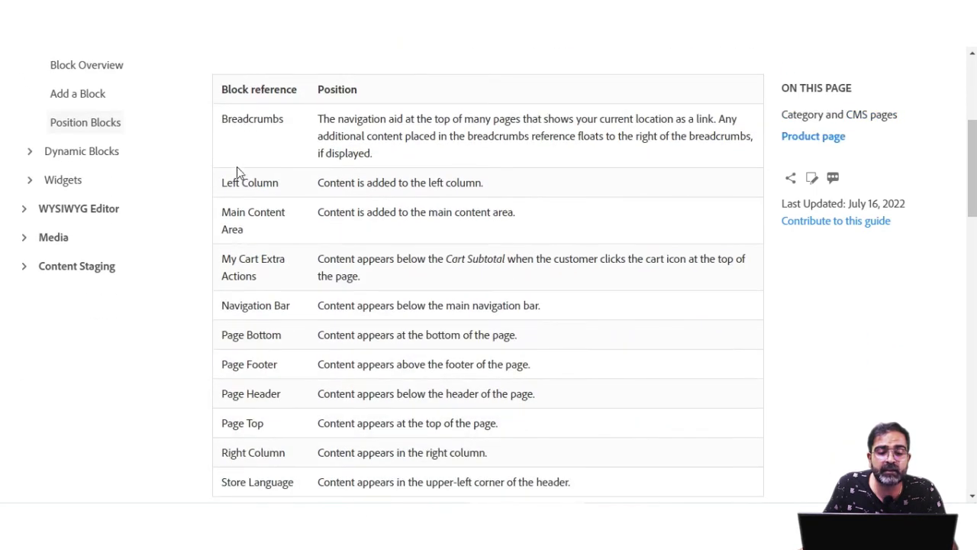
{"action": "scroll", "coordinate": [249, 344], "scroll_direction": "down", "scroll_amount": 1}
{"action": "scroll", "coordinate": [251, 353], "scroll_direction": "up", "scroll_amount": 1}
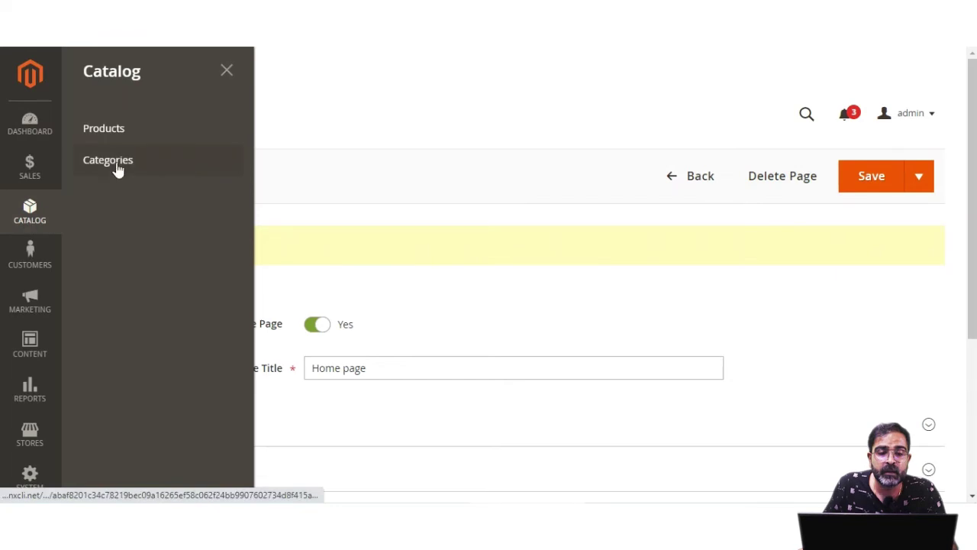
Open the Watches category and add 'Slider test Block' under its Content settings
{"action": "left_click", "coordinate": [122, 165]}
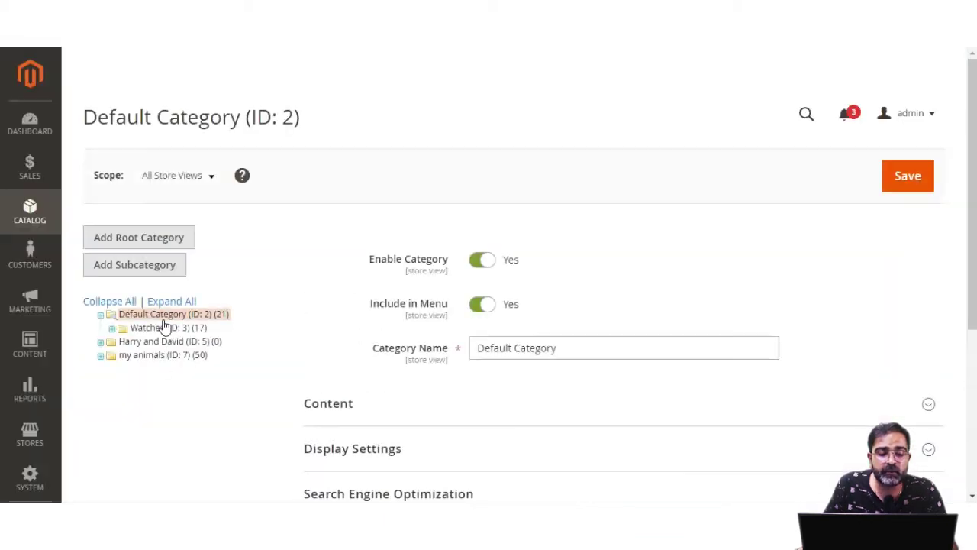
{"action": "left_click", "coordinate": [181, 328]}
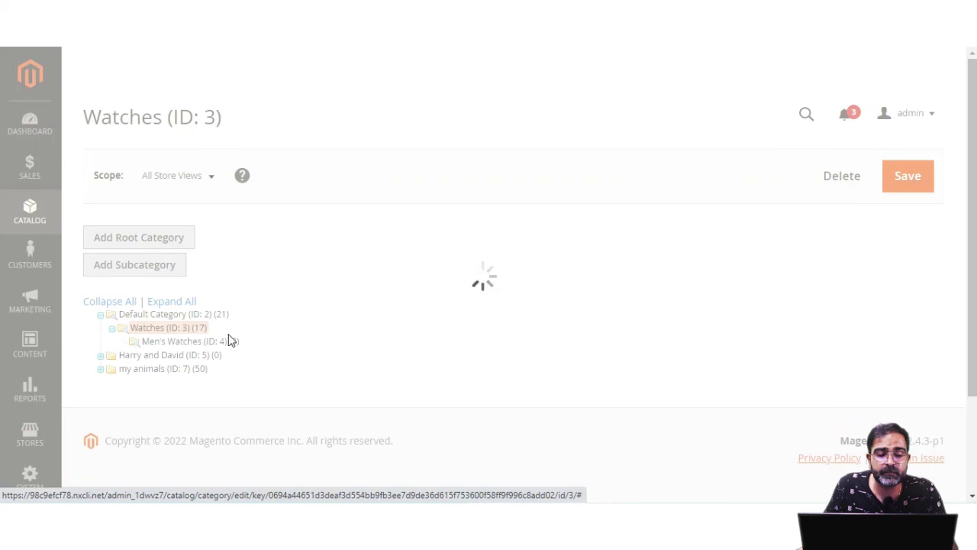
{"action": "scroll", "coordinate": [471, 341], "scroll_direction": "down", "scroll_amount": 1}
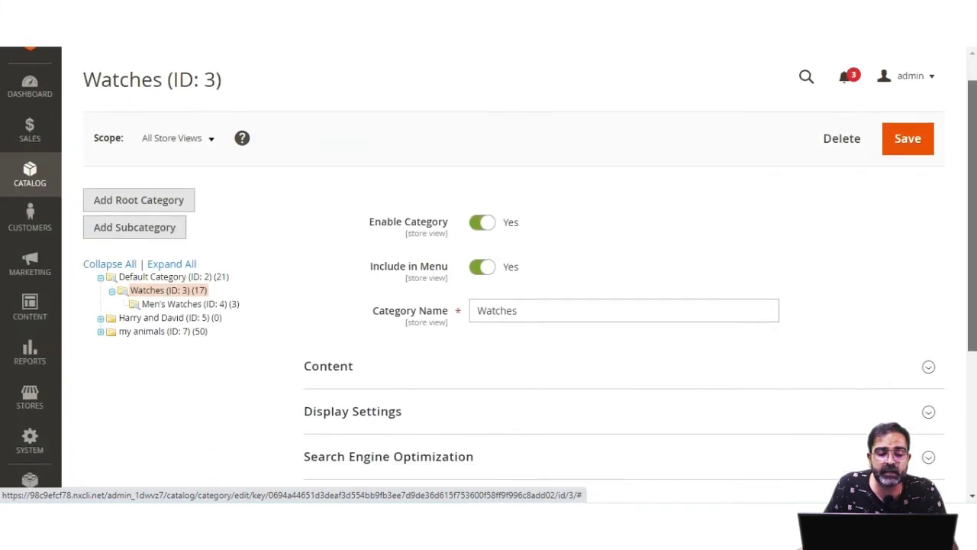
{"action": "scroll", "coordinate": [439, 327], "scroll_direction": "down", "scroll_amount": 2}
{"action": "left_click", "coordinate": [384, 305]}
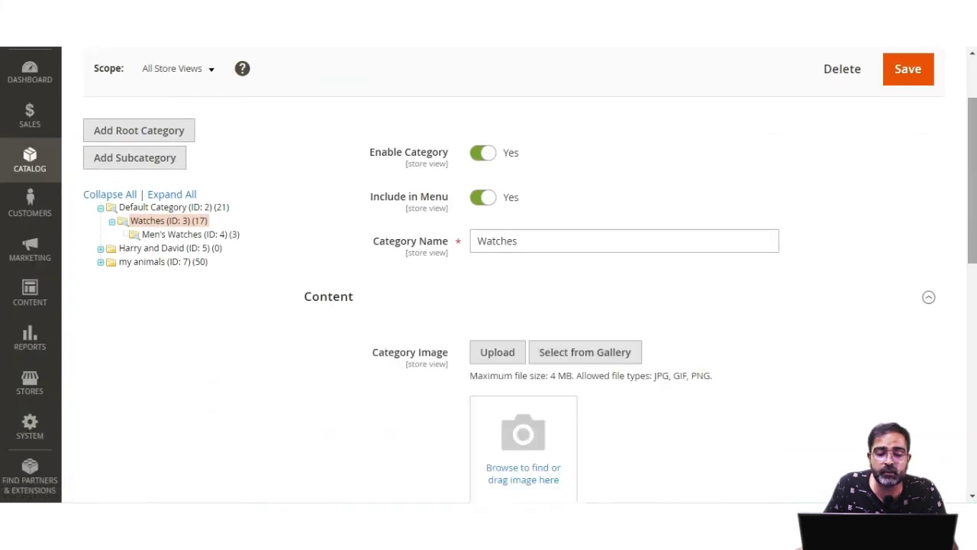
{"action": "scroll", "coordinate": [963, 267], "scroll_direction": "down", "scroll_amount": 10}
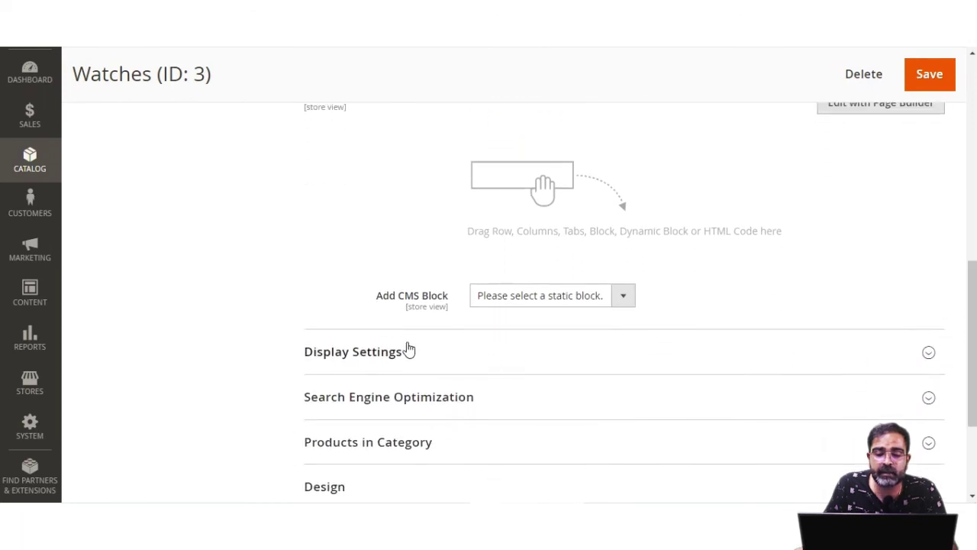
{"action": "left_click_drag", "start_coordinate": [383, 297], "coordinate": [445, 301]}
{"action": "left_click", "coordinate": [621, 301]}
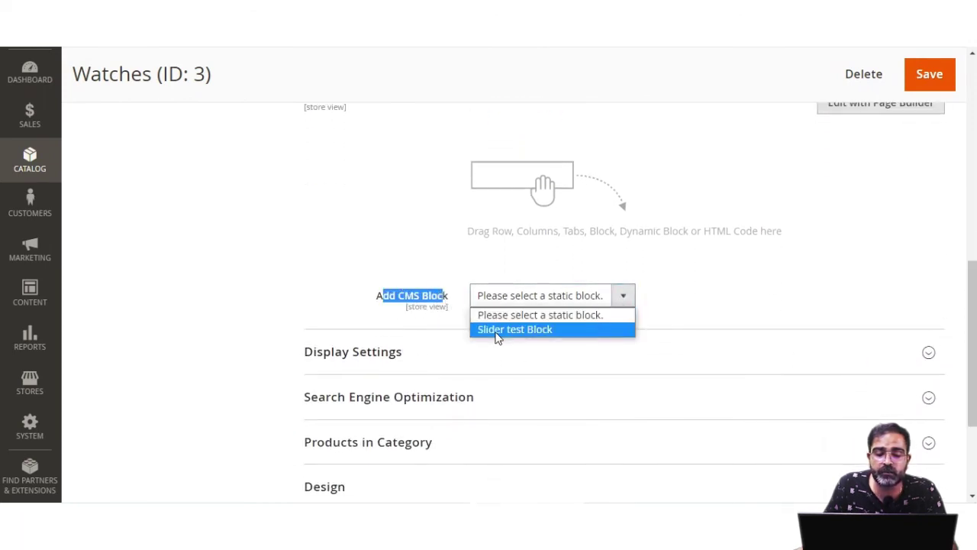
{"action": "left_click", "coordinate": [538, 330]}
Set Display Mode to 'Static block and products' and save the Watches category
{"action": "scroll", "coordinate": [519, 317], "scroll_direction": "down", "scroll_amount": 2}
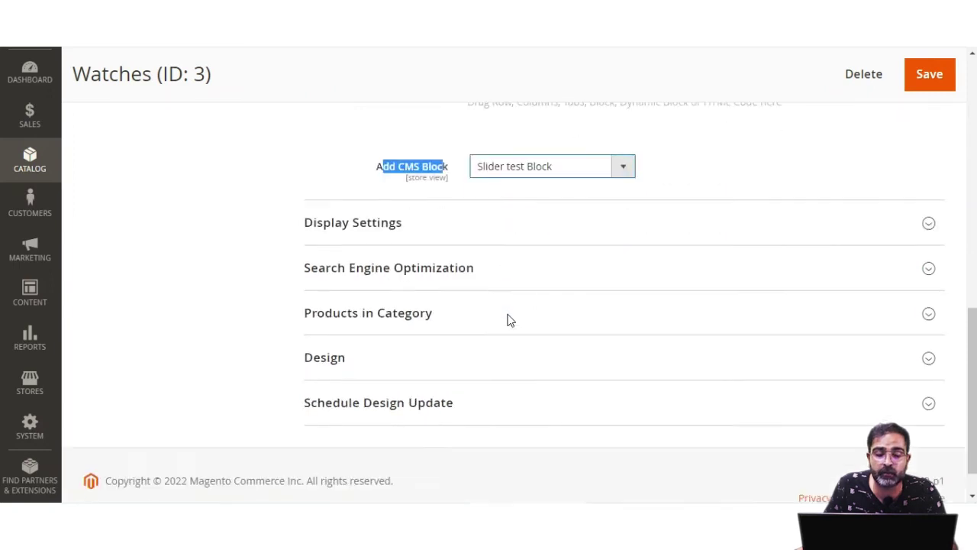
{"action": "left_click", "coordinate": [388, 215]}
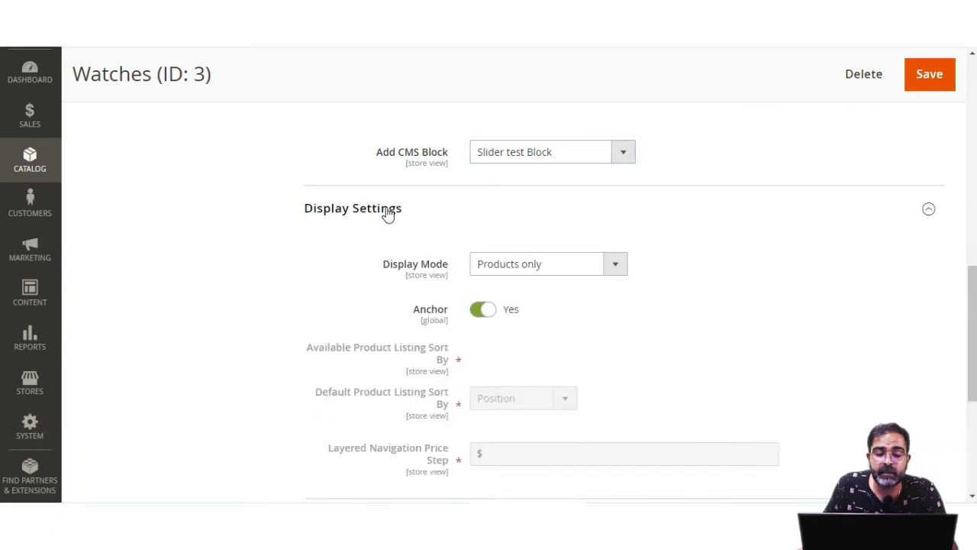
{"action": "scroll", "coordinate": [459, 267], "scroll_direction": "down", "scroll_amount": 1}
{"action": "left_click", "coordinate": [608, 194]}
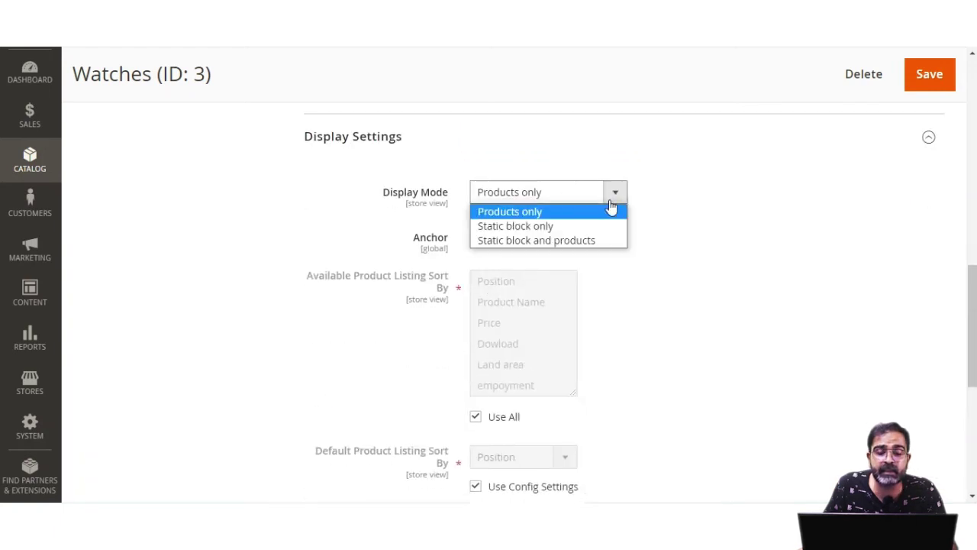
{"action": "left_click", "coordinate": [568, 242]}
{"action": "left_click", "coordinate": [927, 74]}
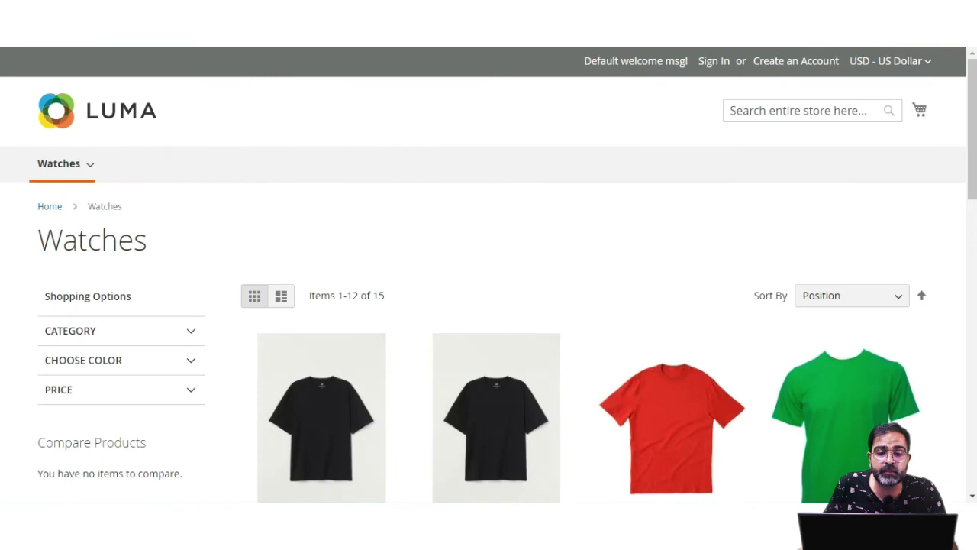
Reload the Watches page and cycle the sliders: Landscape on the left, red shirt on the right
{"action": "key", "text": "F5"}
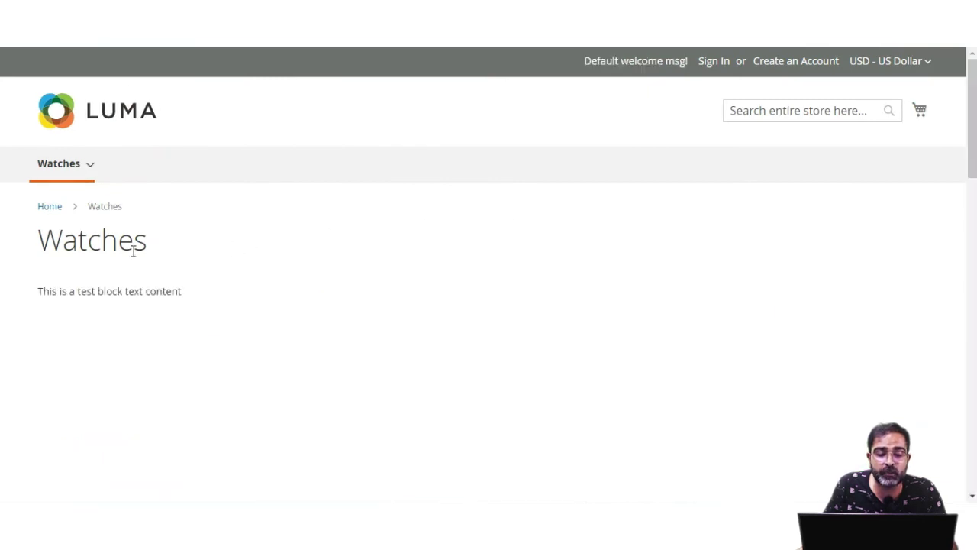
{"action": "scroll", "coordinate": [132, 250], "scroll_direction": "down", "scroll_amount": 1}
{"action": "left_click_drag", "start_coordinate": [41, 219], "coordinate": [168, 222]}
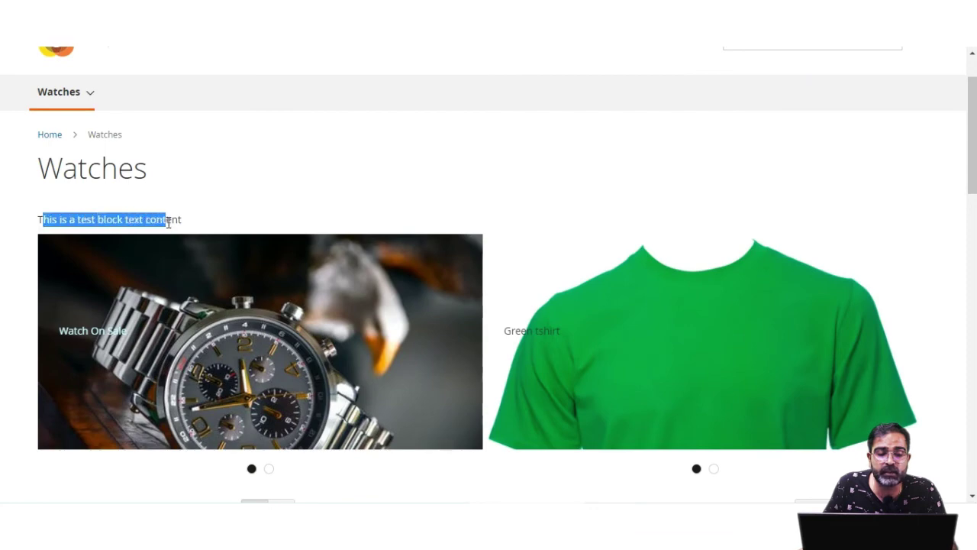
{"action": "scroll", "coordinate": [255, 268], "scroll_direction": "down", "scroll_amount": 2}
{"action": "left_click", "coordinate": [268, 327]}
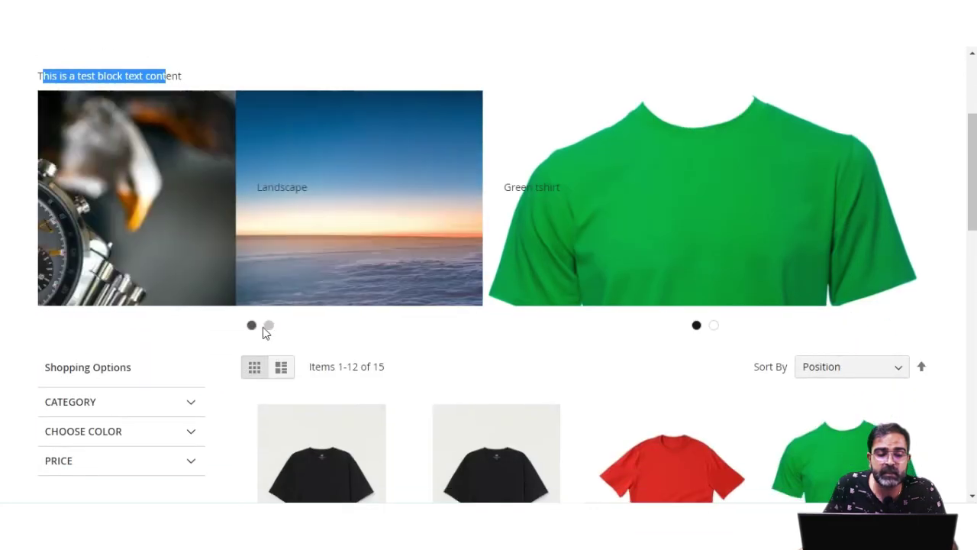
{"action": "left_click", "coordinate": [269, 327]}
{"action": "left_click", "coordinate": [713, 327]}
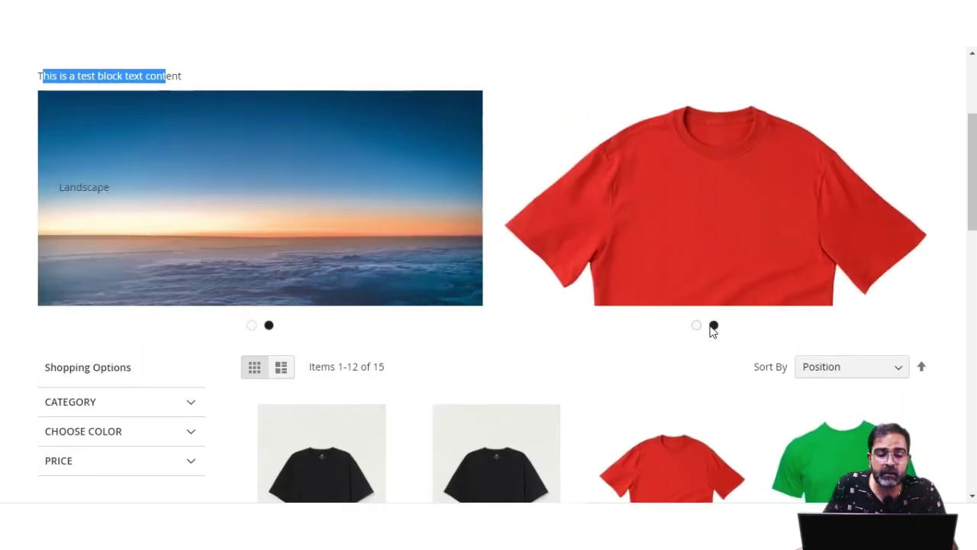
{"action": "left_click", "coordinate": [715, 329]}
Scroll through the Watches product listing and clear the text selection
{"action": "scroll", "coordinate": [610, 347], "scroll_direction": "down", "scroll_amount": 2}
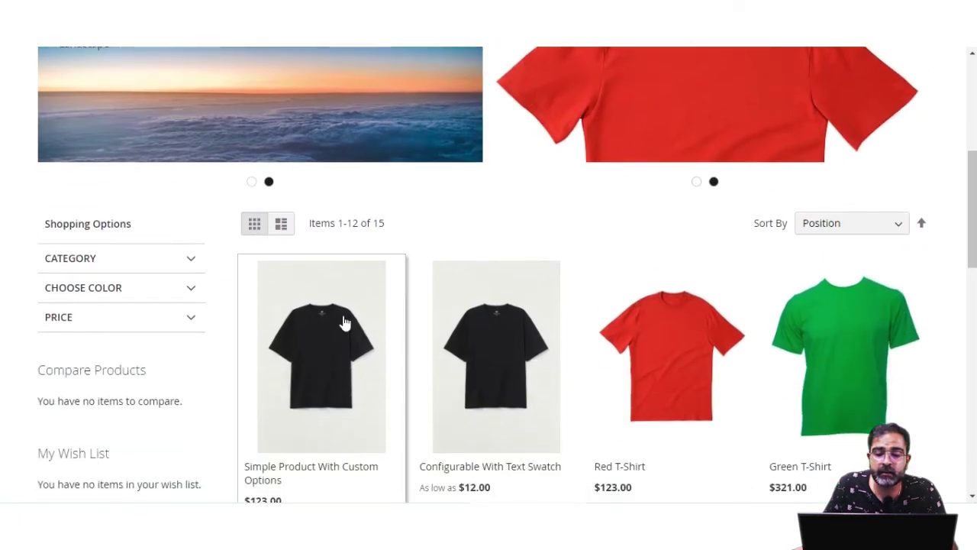
{"action": "scroll", "coordinate": [622, 349], "scroll_direction": "down", "scroll_amount": 5}
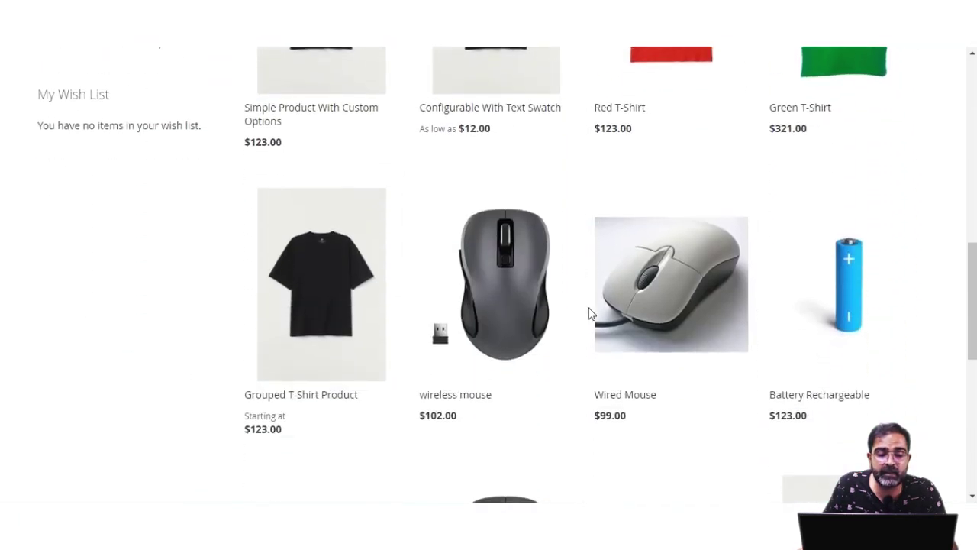
{"action": "scroll", "coordinate": [494, 283], "scroll_direction": "down", "scroll_amount": 6}
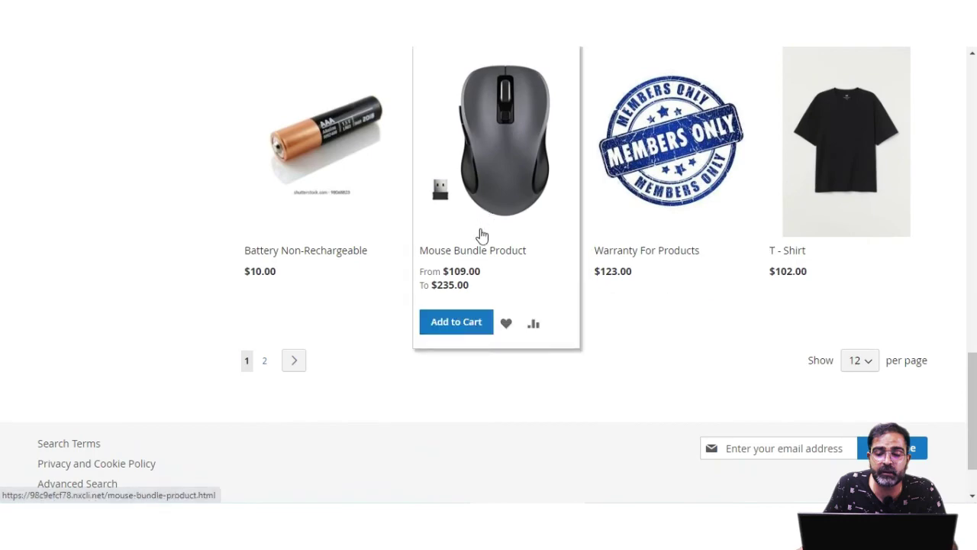
{"action": "scroll", "coordinate": [482, 236], "scroll_direction": "up", "scroll_amount": 12}
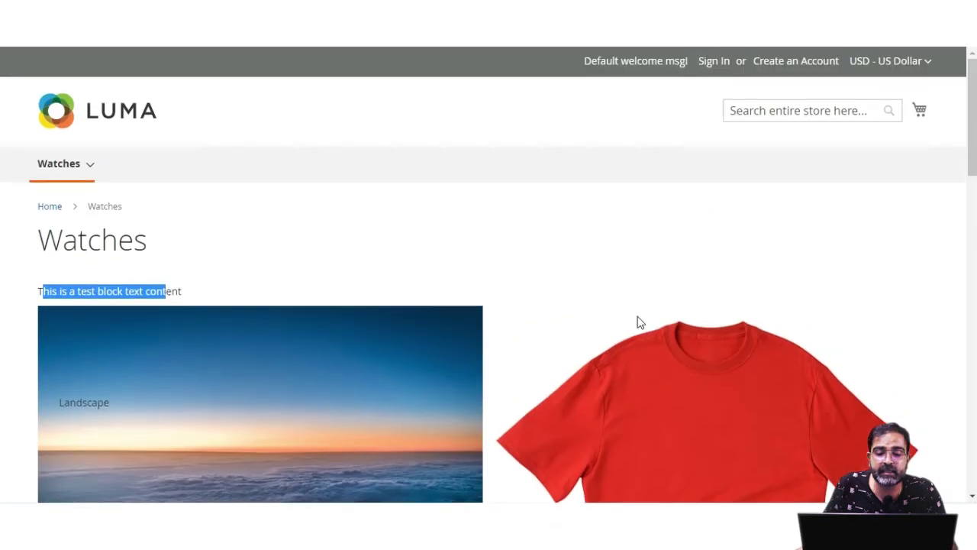
{"action": "left_click", "coordinate": [280, 197]}
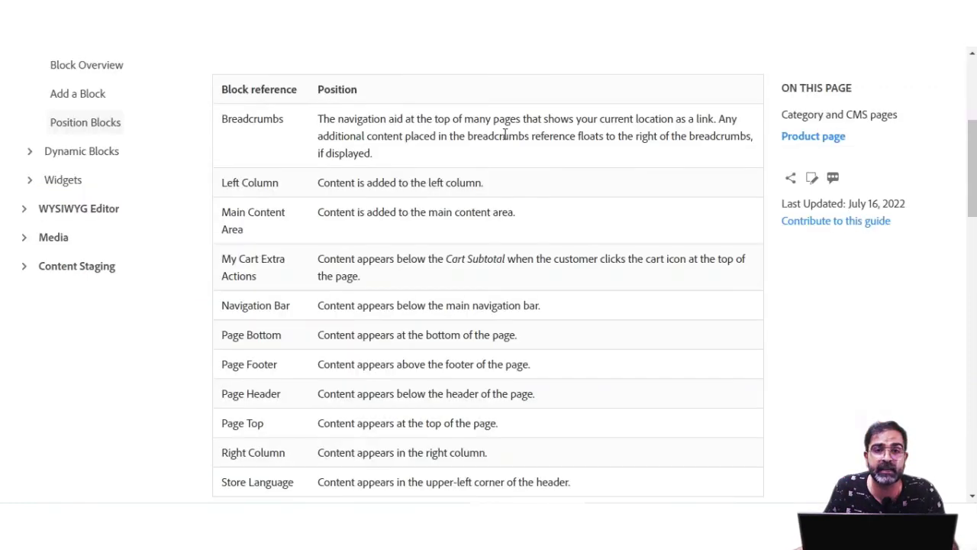
{"action": "scroll", "coordinate": [366, 221], "scroll_direction": "up", "scroll_amount": 3}
{"action": "left_click_drag", "start_coordinate": [217, 179], "coordinate": [213, 180]}
{"action": "scroll", "coordinate": [338, 252], "scroll_direction": "down", "scroll_amount": 3}
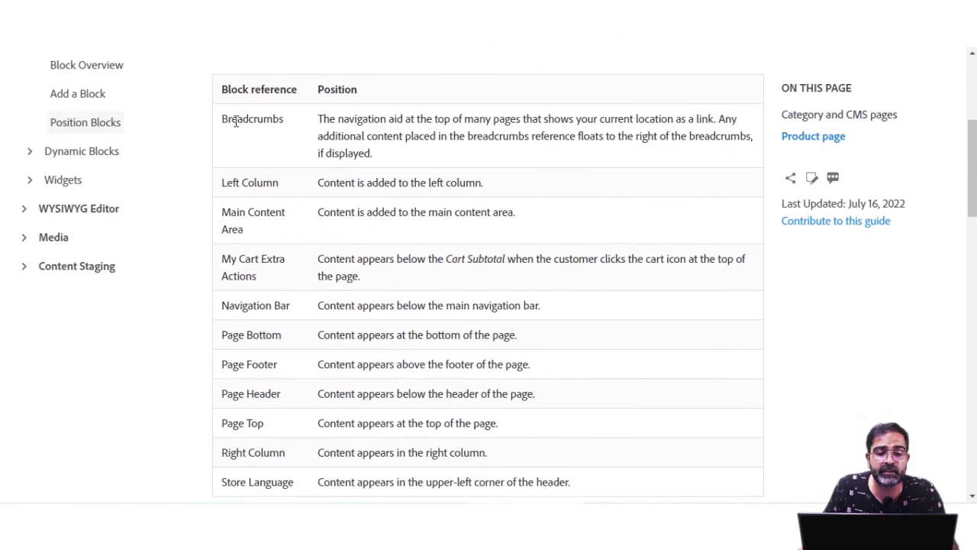
{"action": "left_click_drag", "start_coordinate": [234, 120], "coordinate": [284, 125]}
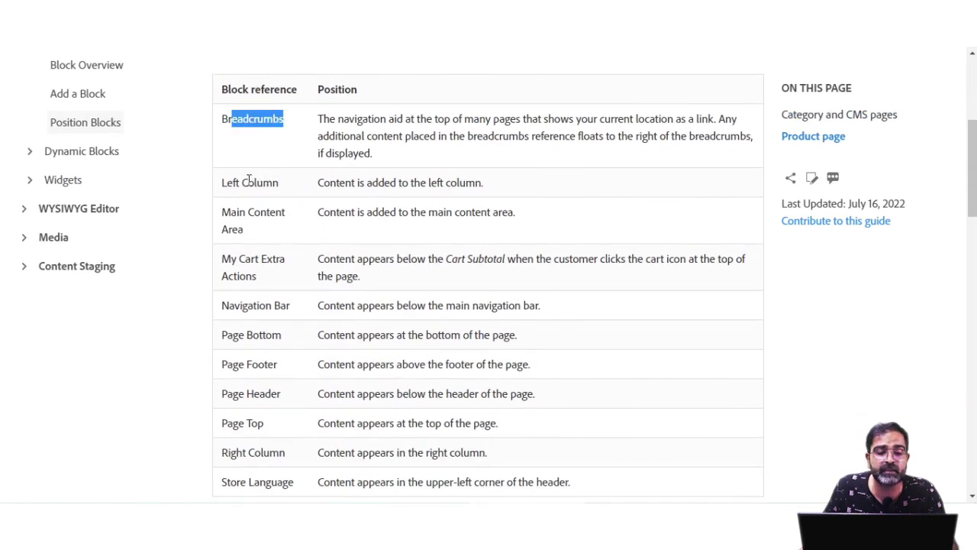
{"action": "left_click_drag", "start_coordinate": [225, 184], "coordinate": [280, 184]}
{"action": "left_click_drag", "start_coordinate": [223, 213], "coordinate": [265, 285]}
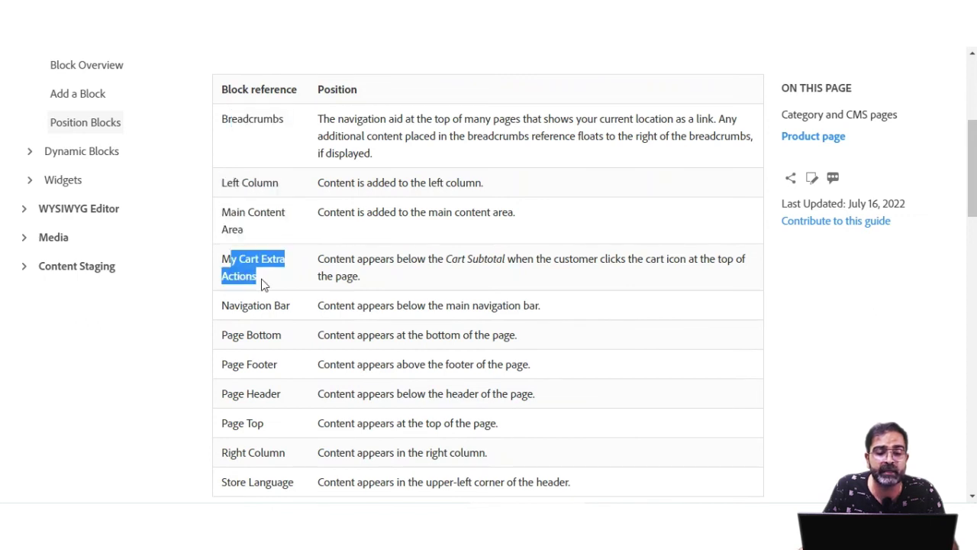
{"action": "scroll", "coordinate": [283, 298], "scroll_direction": "down", "scroll_amount": 1}
{"action": "left_click_drag", "start_coordinate": [228, 233], "coordinate": [293, 246]}
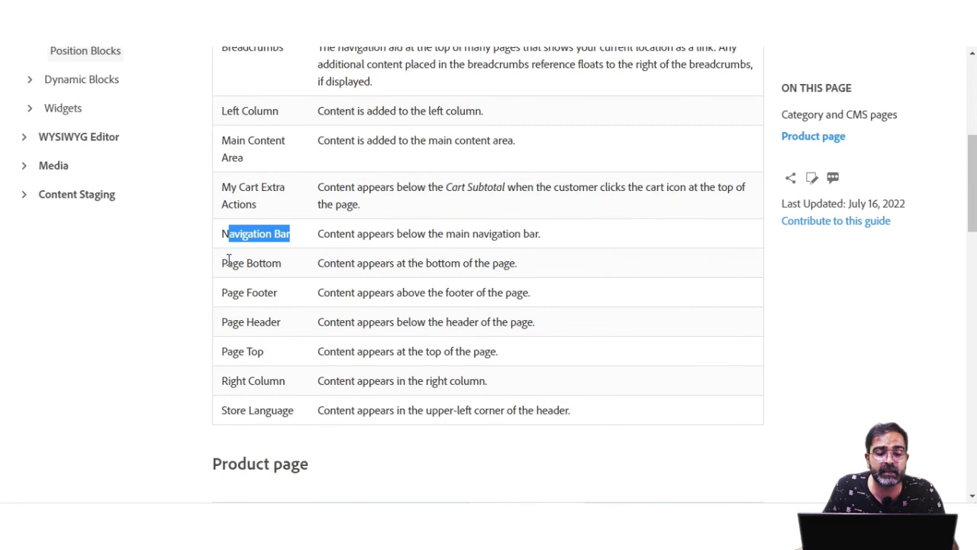
{"action": "left_click_drag", "start_coordinate": [227, 260], "coordinate": [289, 274]}
{"action": "left_click_drag", "start_coordinate": [227, 293], "coordinate": [276, 297]}
{"action": "left_click_drag", "start_coordinate": [229, 322], "coordinate": [281, 324]}
{"action": "left_click_drag", "start_coordinate": [232, 352], "coordinate": [260, 353]}
{"action": "left_click_drag", "start_coordinate": [229, 382], "coordinate": [303, 413]}
{"action": "scroll", "coordinate": [313, 405], "scroll_direction": "down", "scroll_amount": 5}
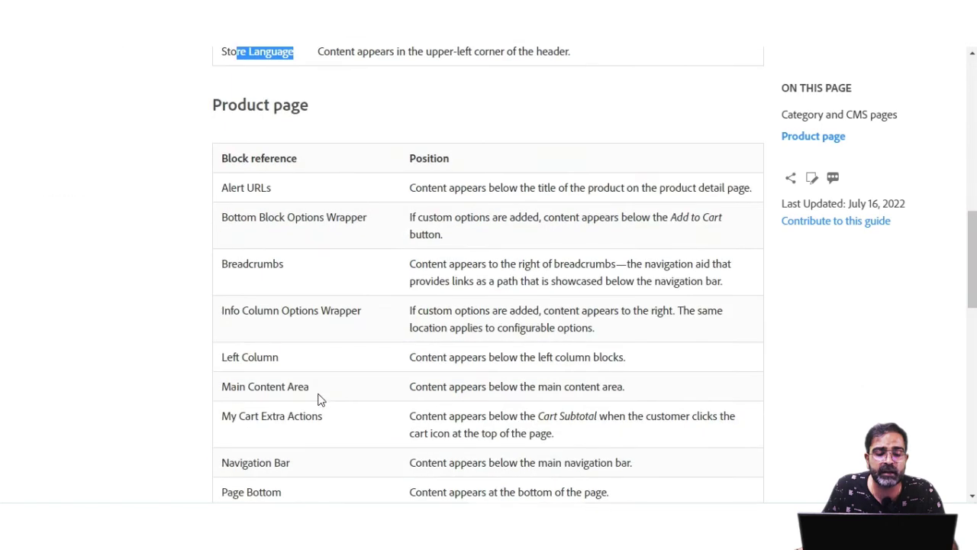
{"action": "left_click_drag", "start_coordinate": [223, 187], "coordinate": [369, 227]}
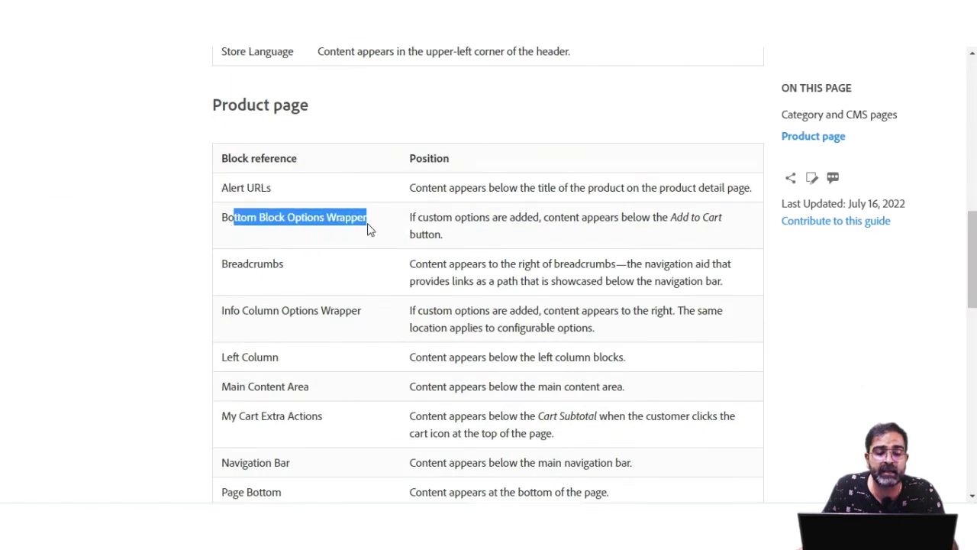
{"action": "left_click_drag", "start_coordinate": [223, 268], "coordinate": [279, 290]}
{"action": "left_click_drag", "start_coordinate": [230, 311], "coordinate": [369, 314]}
{"action": "left_click_drag", "start_coordinate": [223, 357], "coordinate": [321, 389]}
{"action": "left_click_drag", "start_coordinate": [232, 416], "coordinate": [335, 405]}
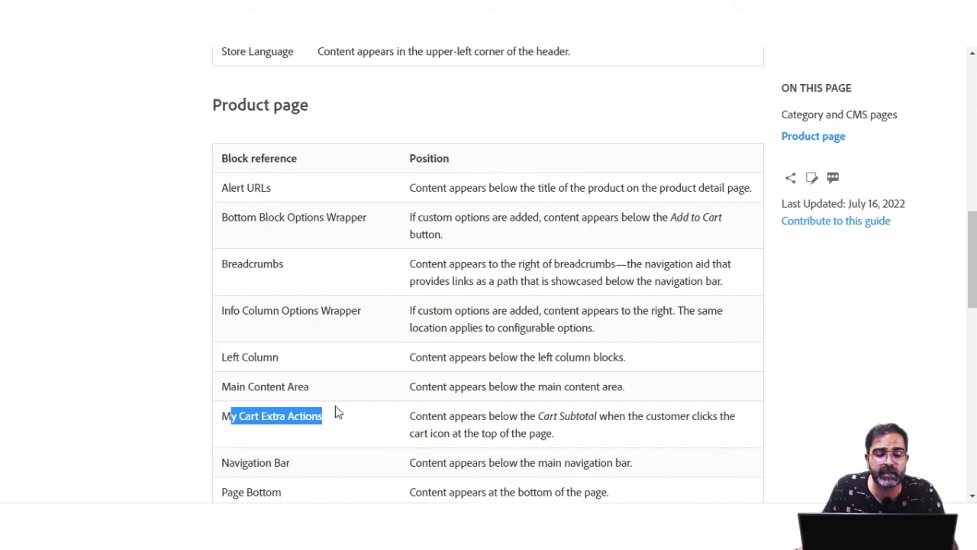
{"action": "scroll", "coordinate": [336, 405], "scroll_direction": "down", "scroll_amount": 3}
{"action": "scroll", "coordinate": [339, 410], "scroll_direction": "down", "scroll_amount": 2}
{"action": "scroll", "coordinate": [339, 411], "scroll_direction": "up", "scroll_amount": 6}
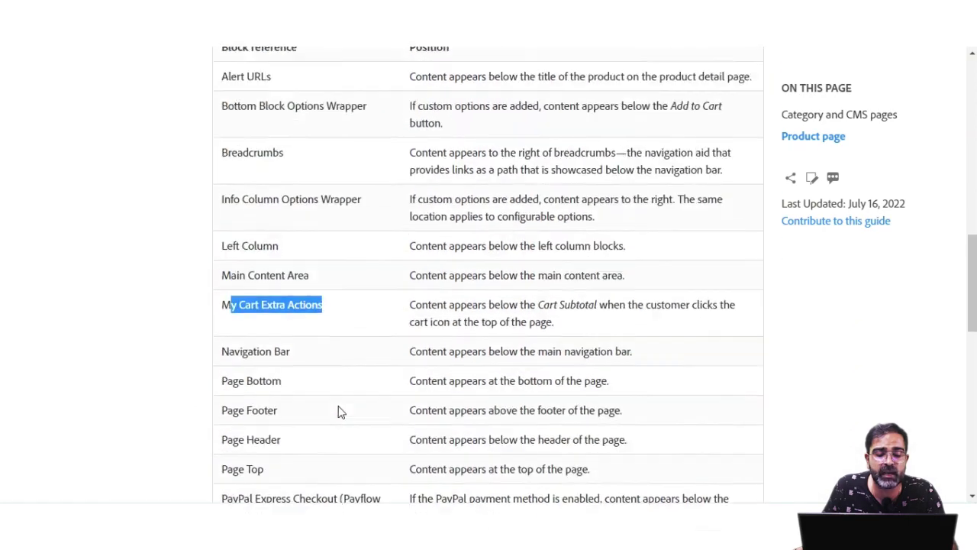
{"action": "scroll", "coordinate": [341, 406], "scroll_direction": "up", "scroll_amount": 10}
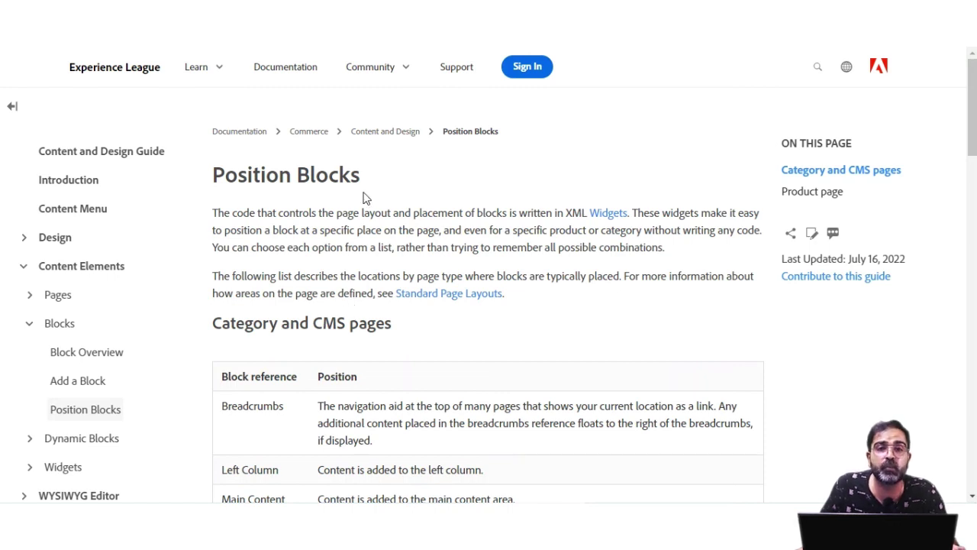
{"action": "left_click", "coordinate": [508, 23]}
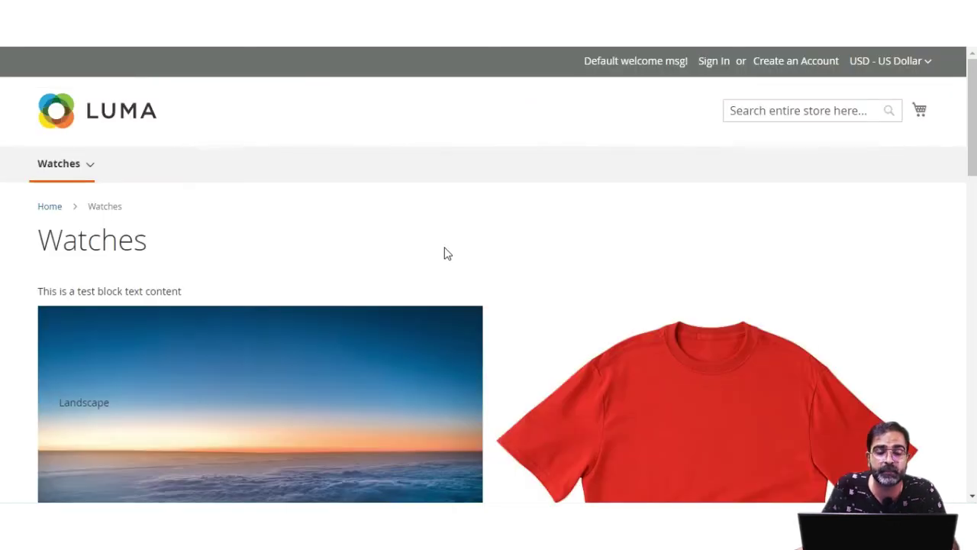